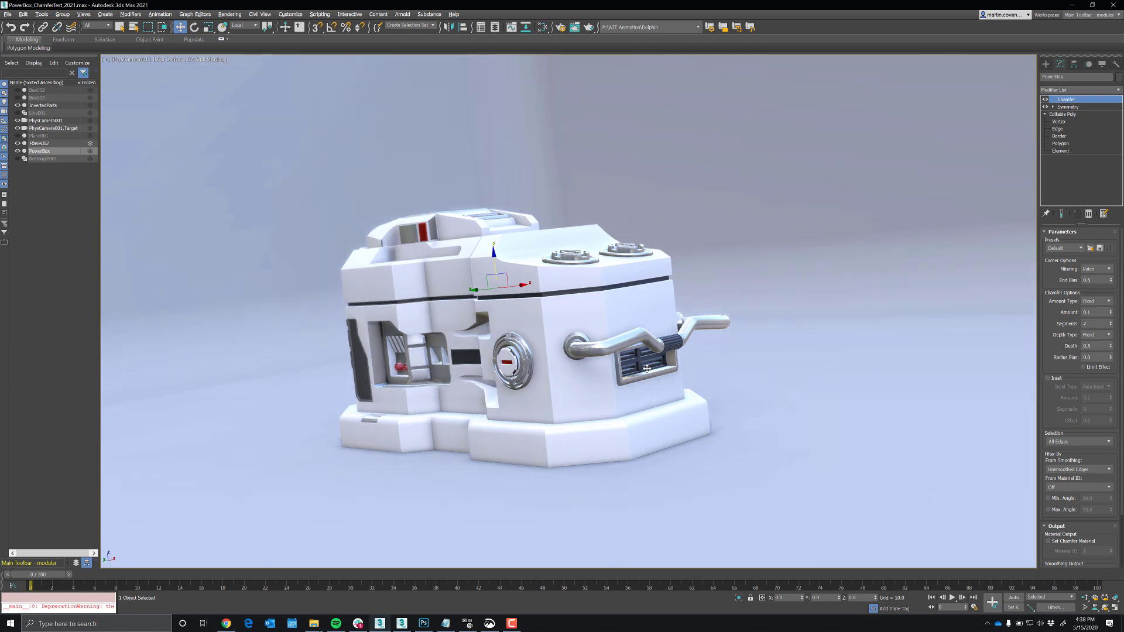
Step: Switch from the camera to a perspective view with edged faces shown, and examine the chamfered edges around the PowerBox up close
key("p")
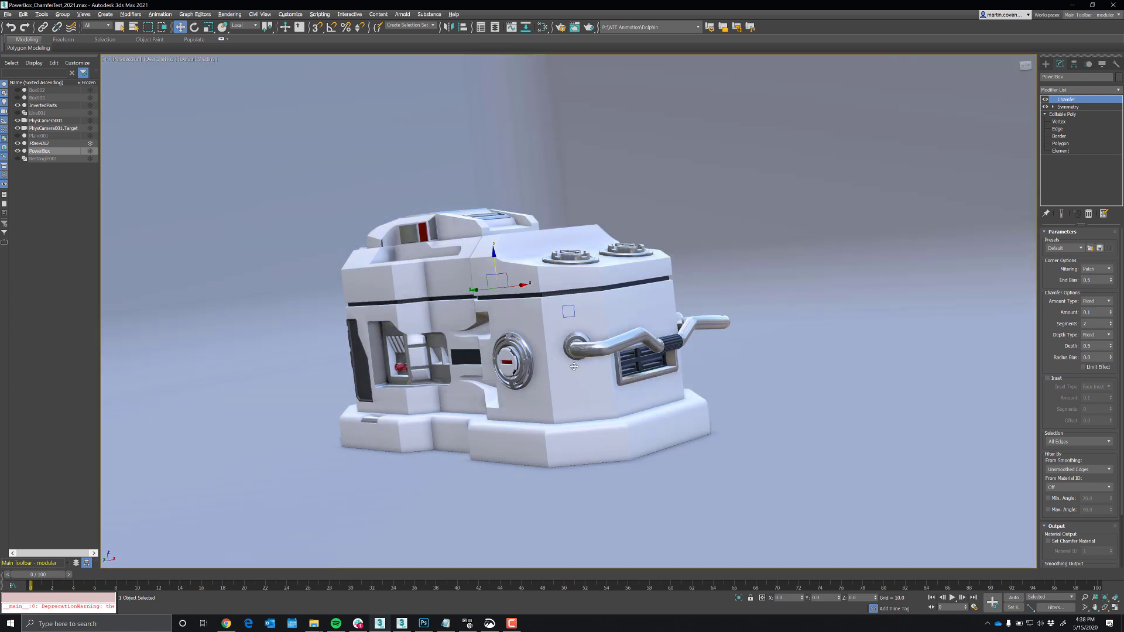
middle_click_drag(573, 367, 638, 384)
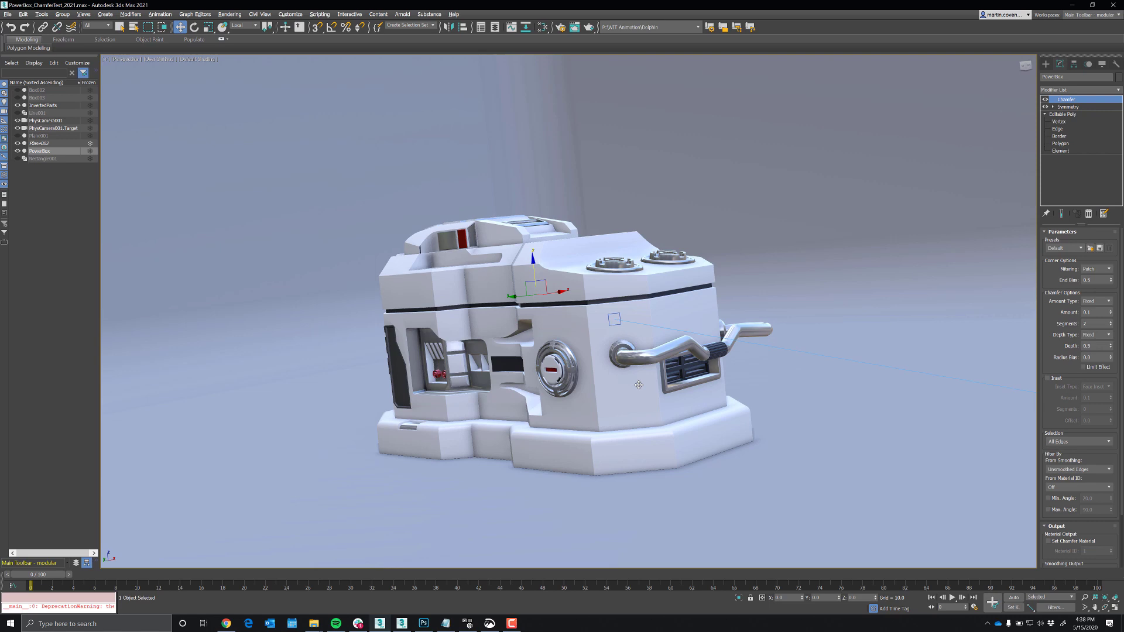
key("F4")
scroll(592, 309, "up", 5)
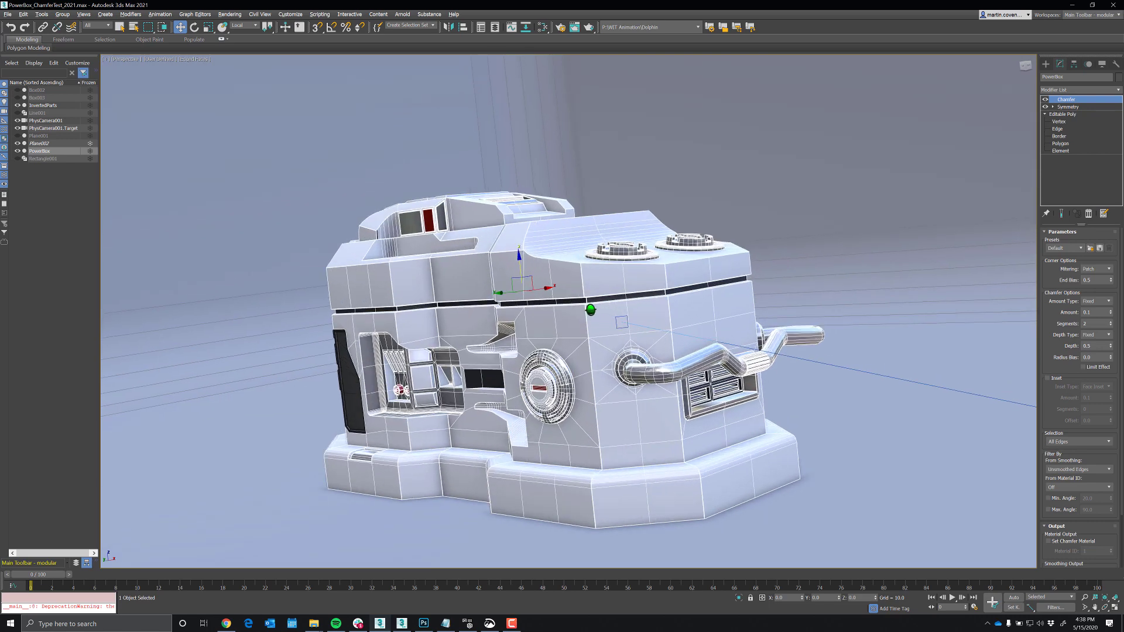
middle_click_drag(599, 317, 674, 267, "alt")
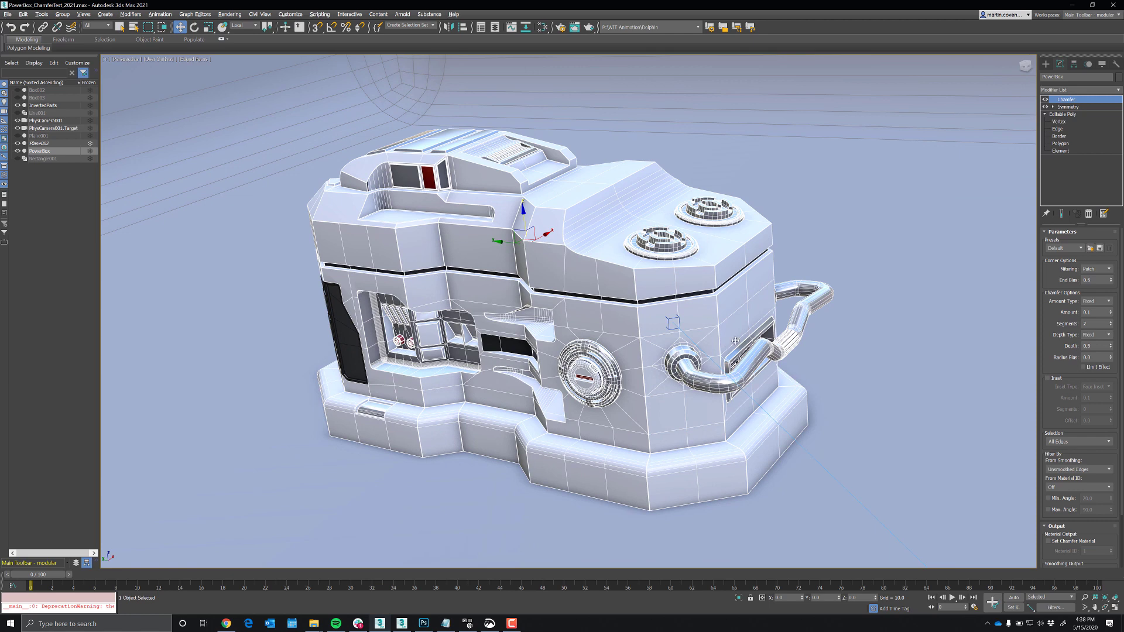
middle_click_drag(715, 340, 733, 352, "alt")
scroll(734, 341, "up", 5)
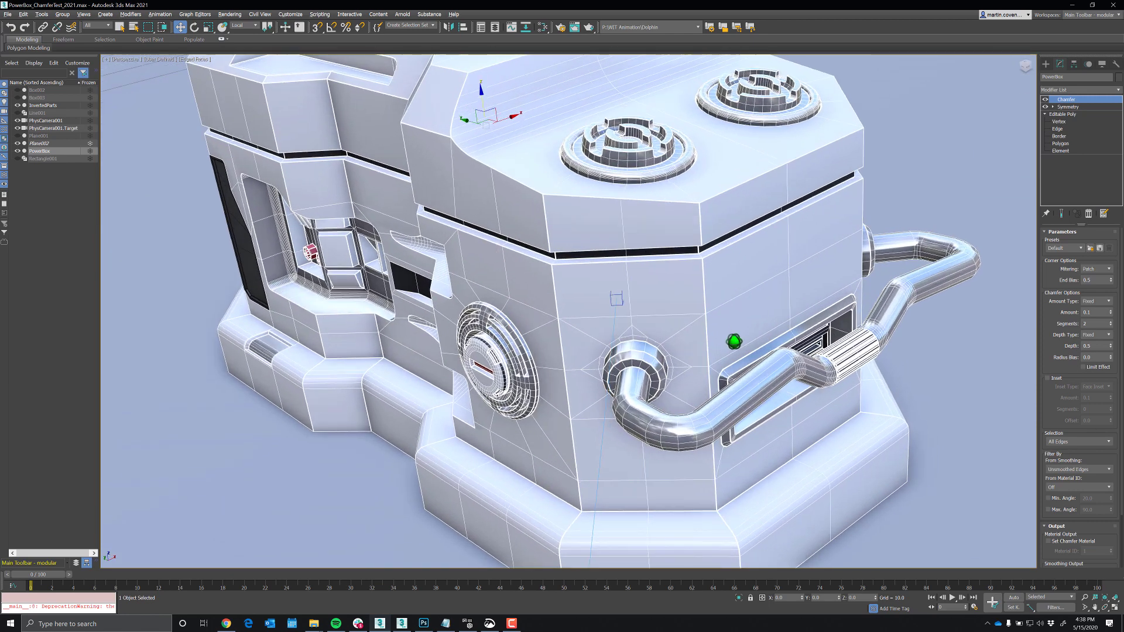
scroll(734, 341, "up", 3)
middle_click_drag(777, 352, 592, 318, "alt")
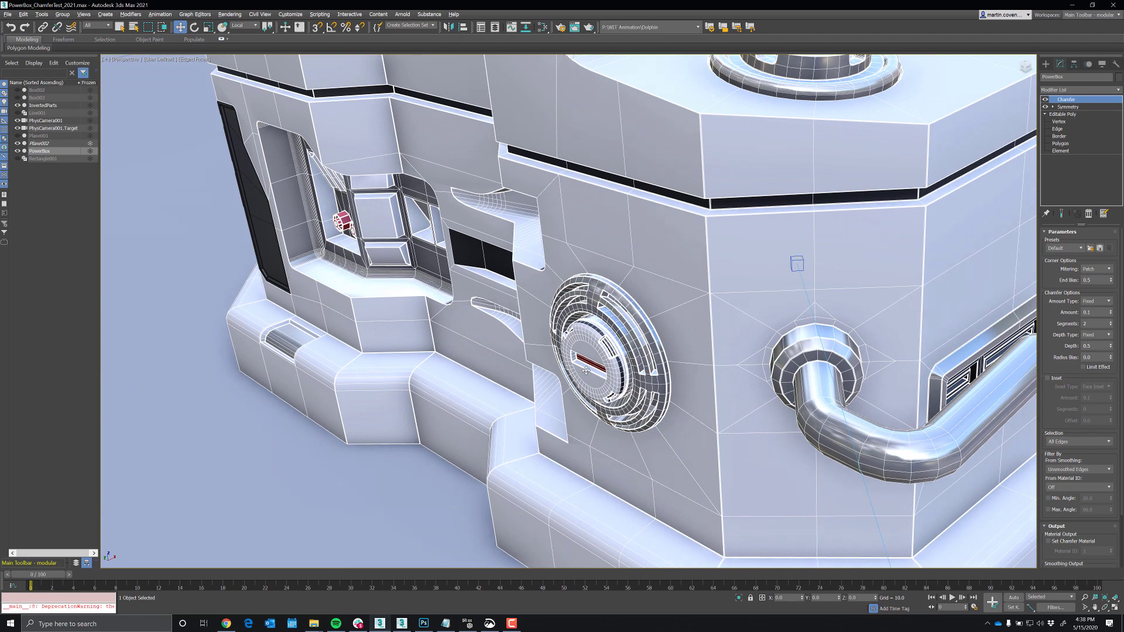
middle_click_drag(587, 438, 521, 457, "alt")
scroll(679, 358, "down", 5)
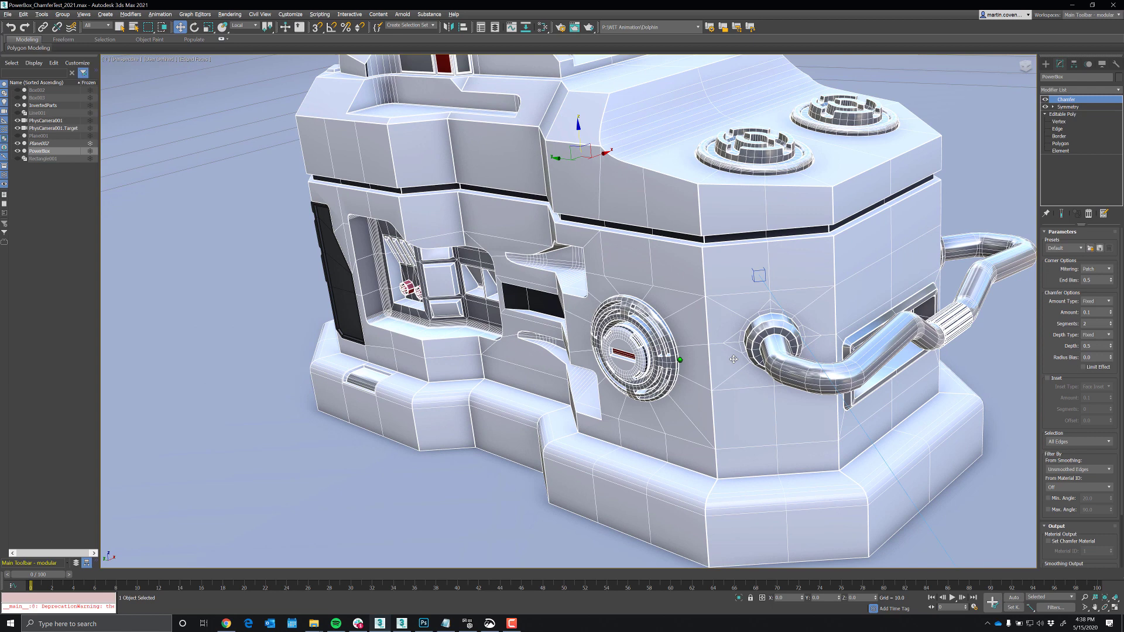
middle_click_drag(735, 359, 694, 398)
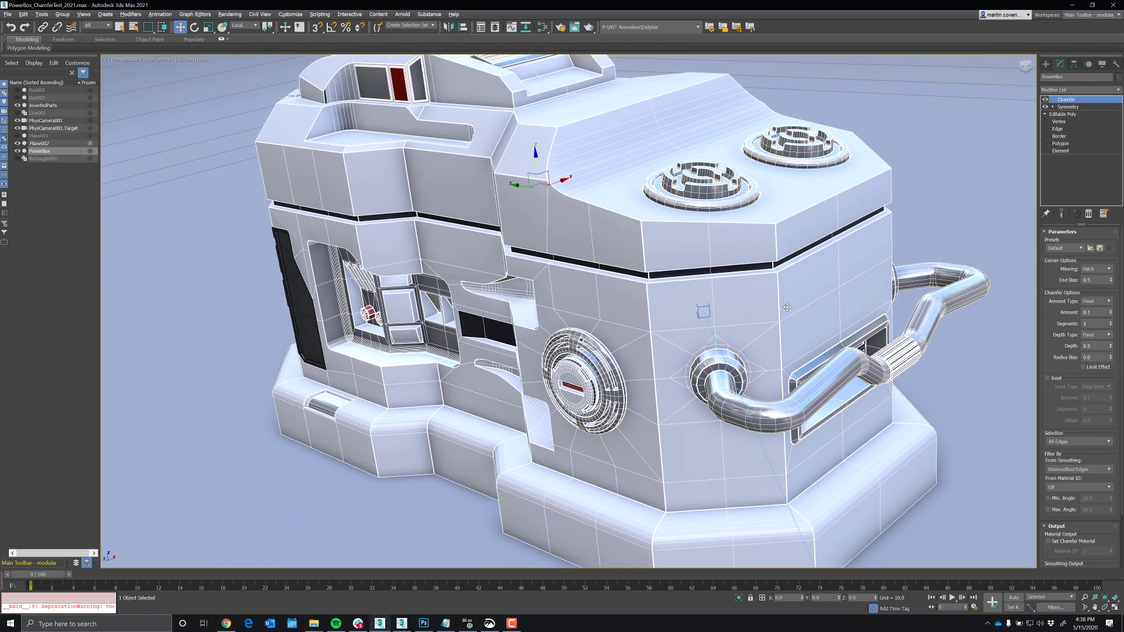
Step: Set the Chamfer modifier's Amount Type to By Weight and check the result around the handle grip
left_click(1106, 302)
left_click(1096, 320)
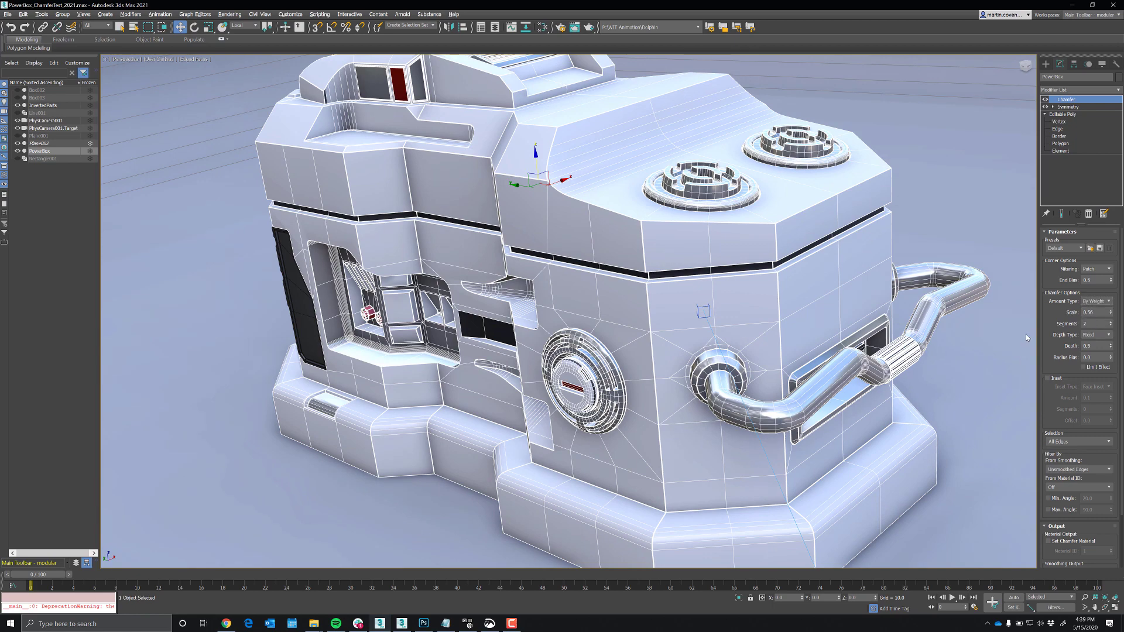
scroll(879, 368, "up", 5)
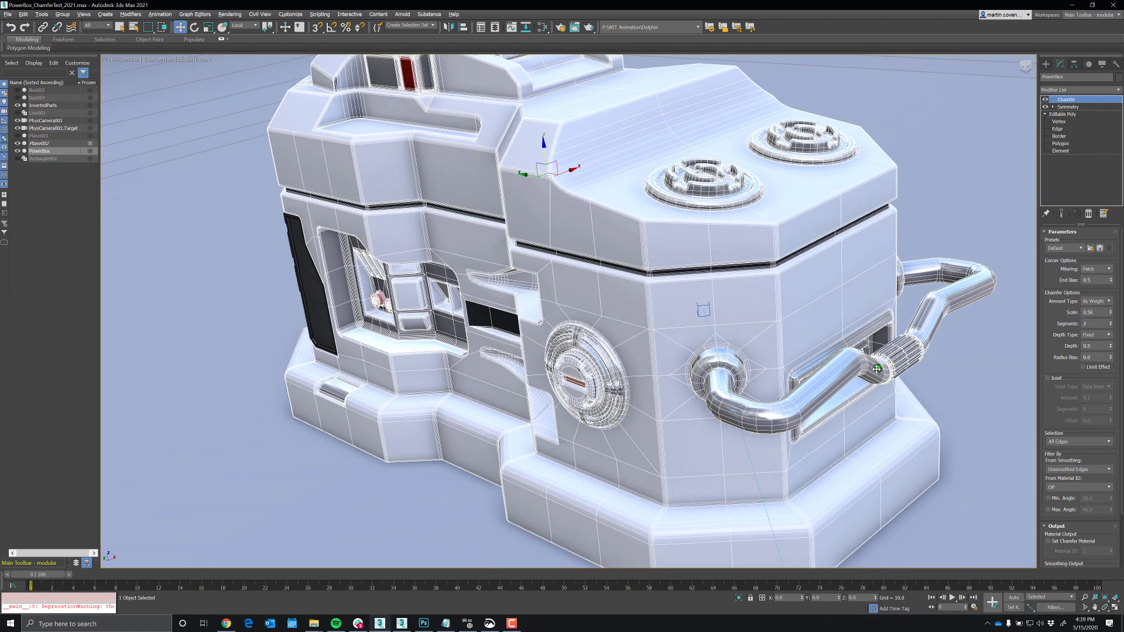
scroll(905, 350, "up", 4)
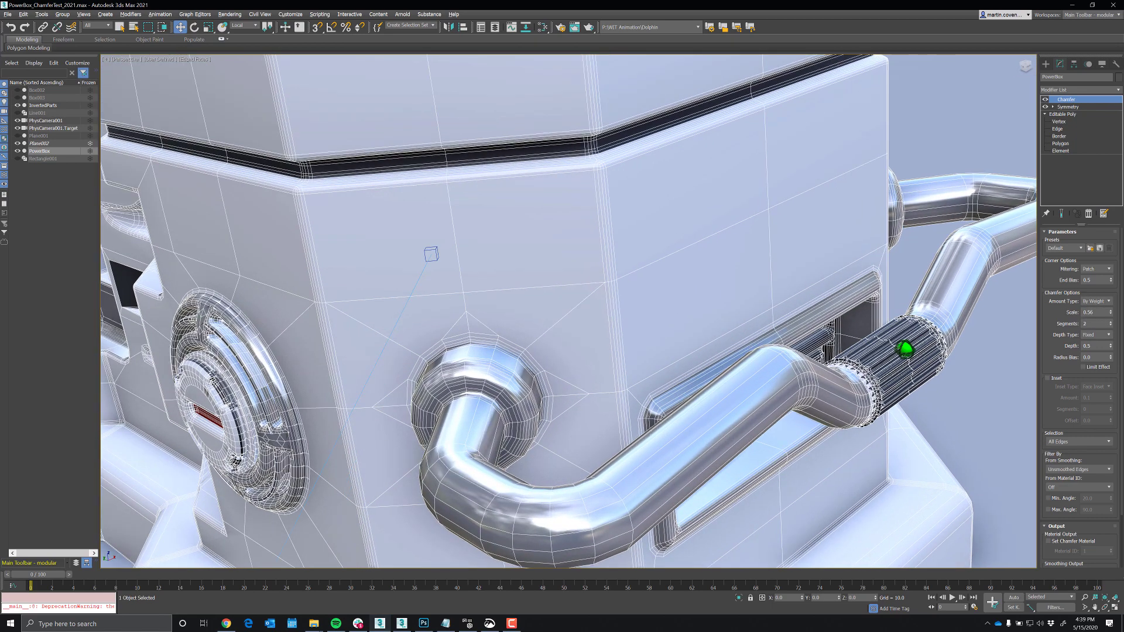
middle_click_drag(866, 378, 847, 413)
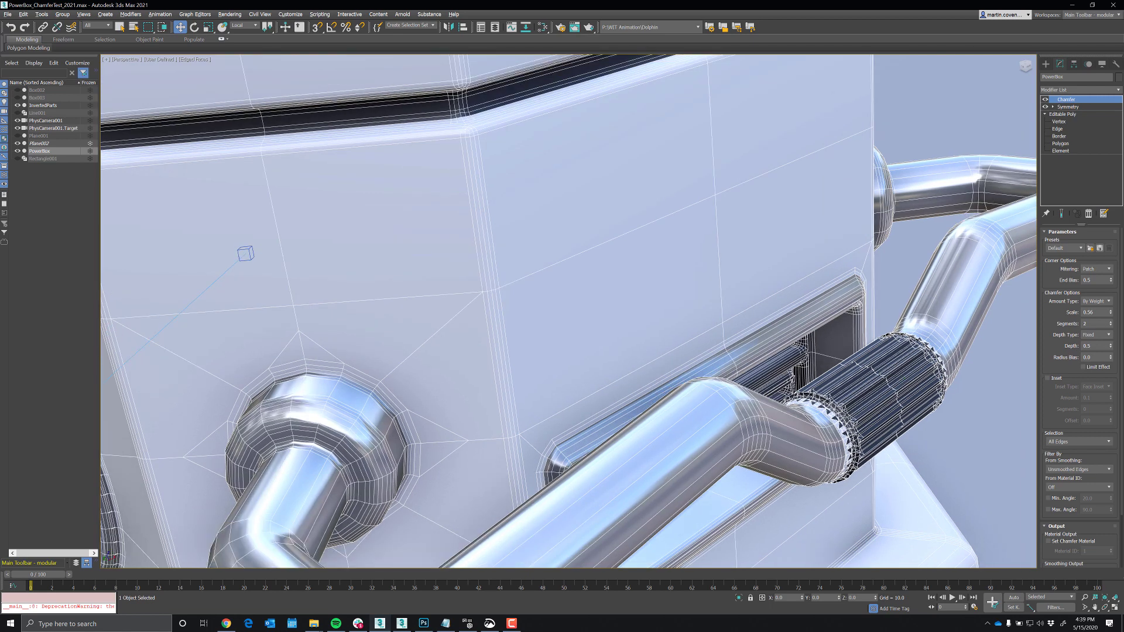
scroll(952, 283, "down", 10)
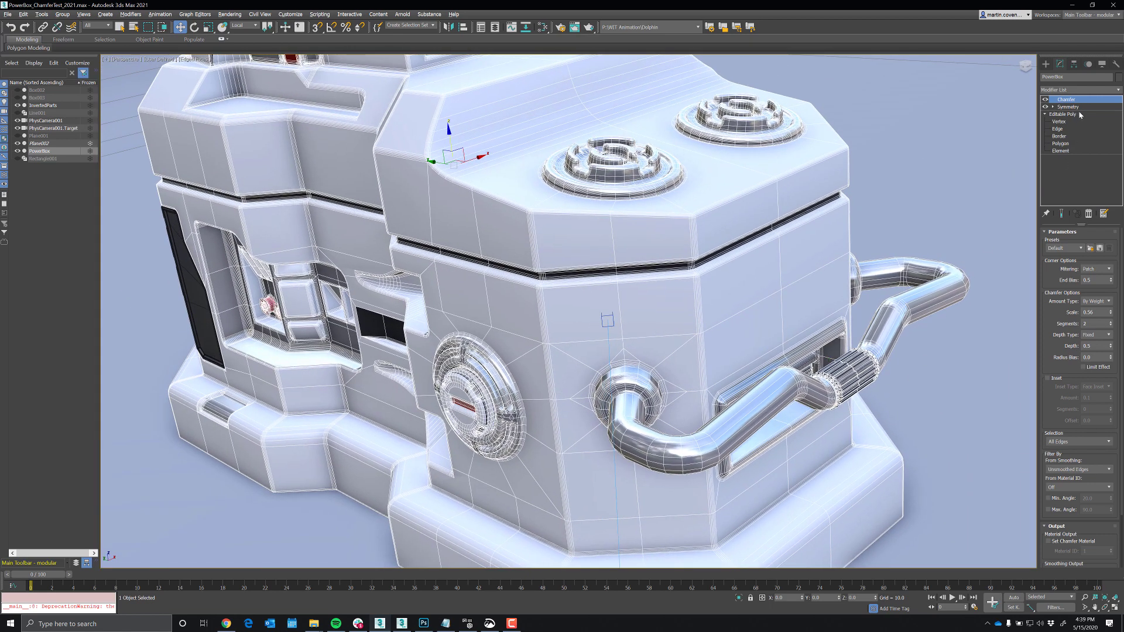
Step: Insert a Data Channel modifier between the Symmetry and Chamfer modifiers
left_click(1077, 107)
left_click(1118, 90)
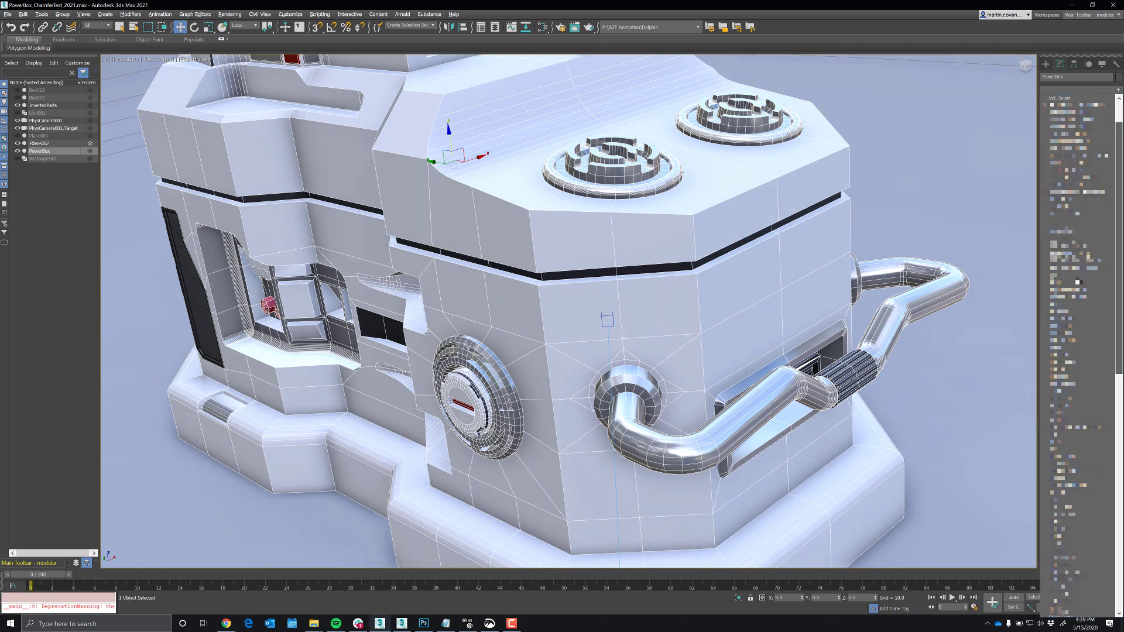
scroll(1078, 246, "down", 5)
left_click(1046, 324)
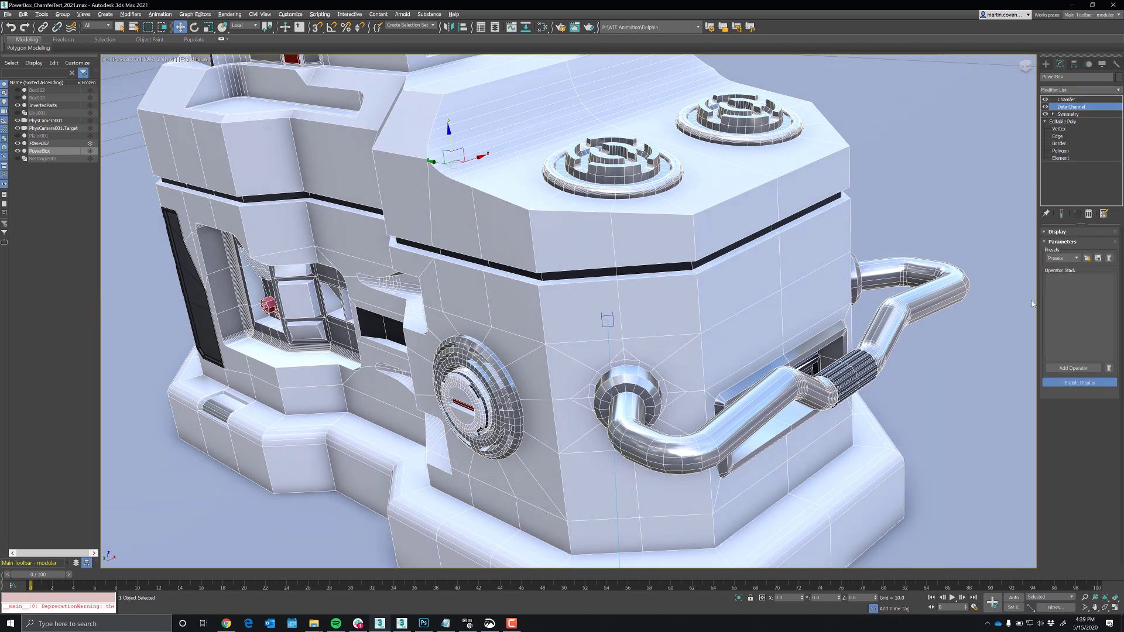
Step: Add a Face Input operator reading face Area to the Data Channel's operator stack, with the channel display enabled
left_click(1073, 369)
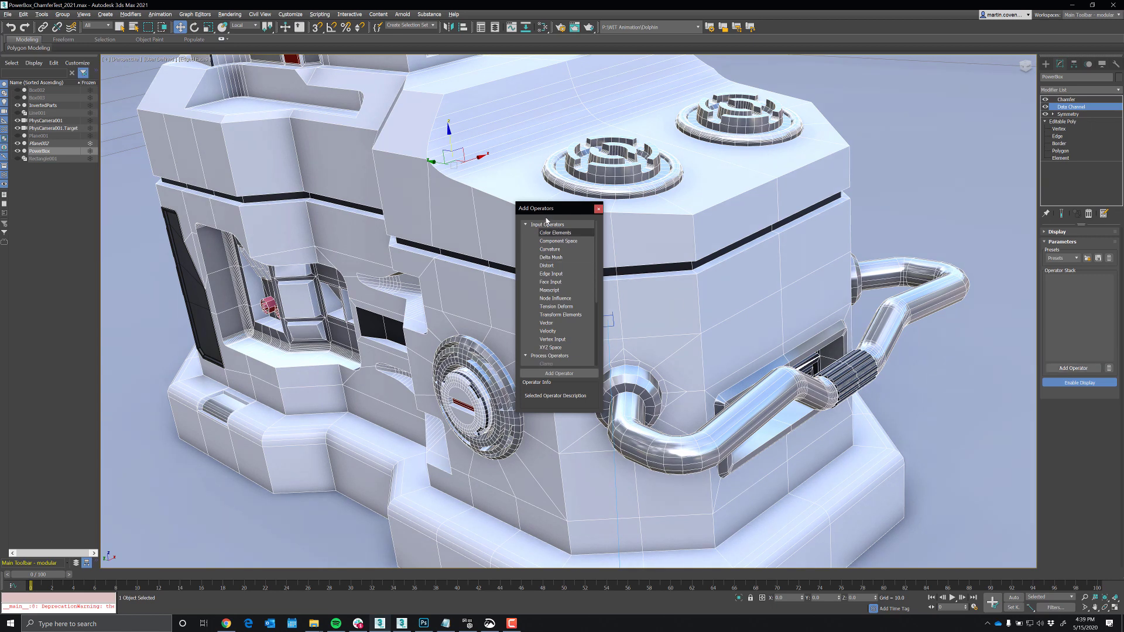
left_click_drag(551, 213, 747, 222)
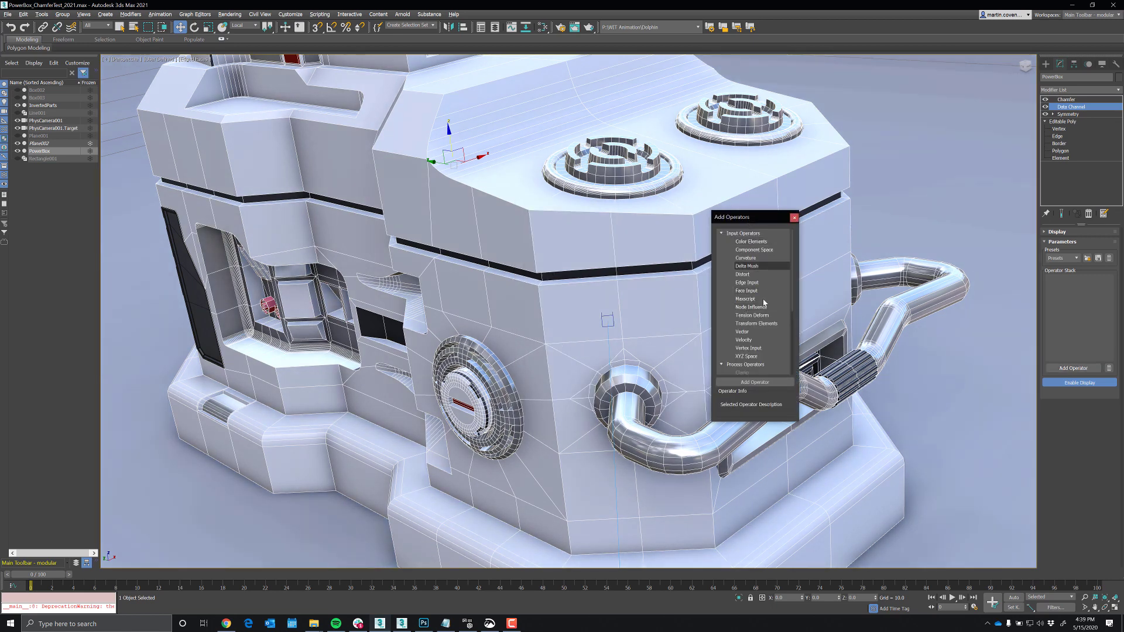
double_click(747, 291)
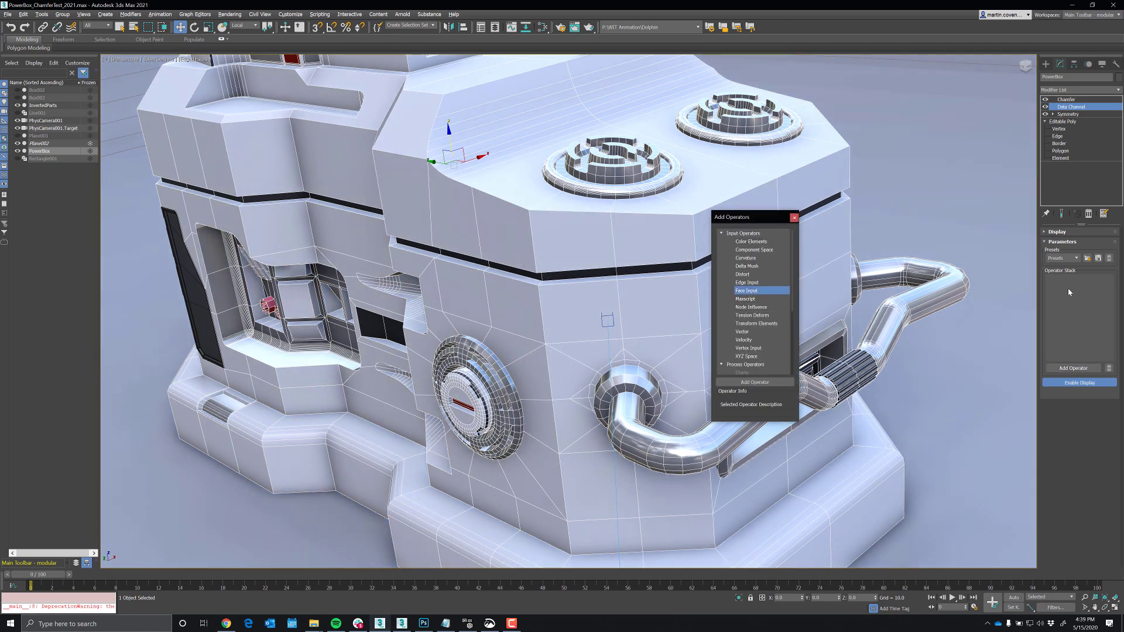
left_click(1073, 383)
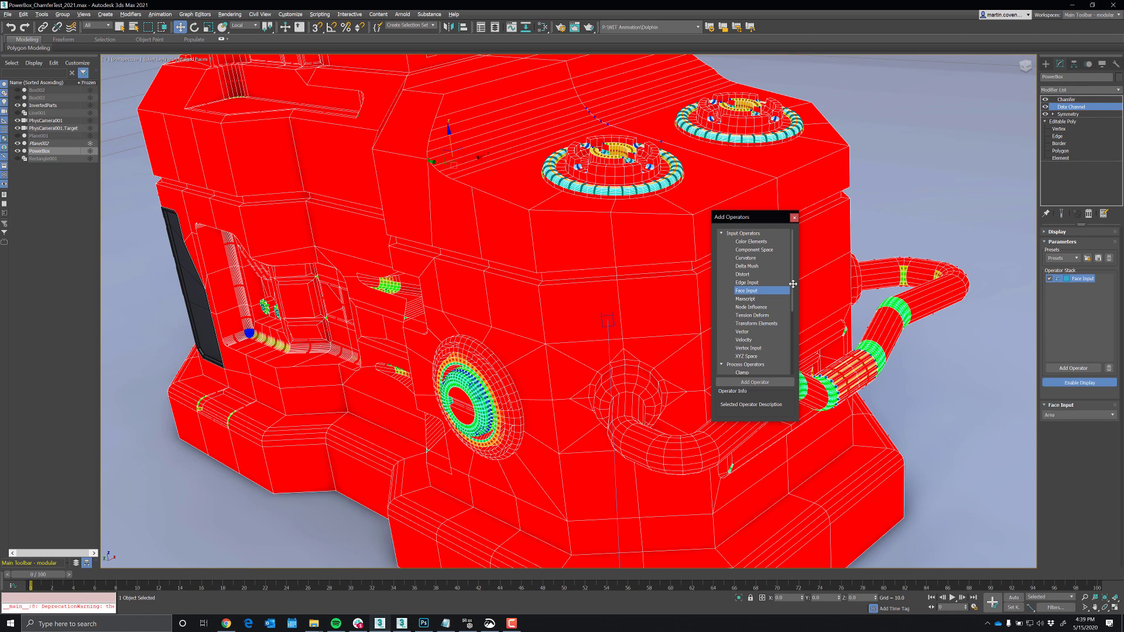
Step: Add a Convert To SubObject Type operator converting to Vertex below Face Input, and enlarge the operator list window
left_click_drag(793, 284, 788, 316)
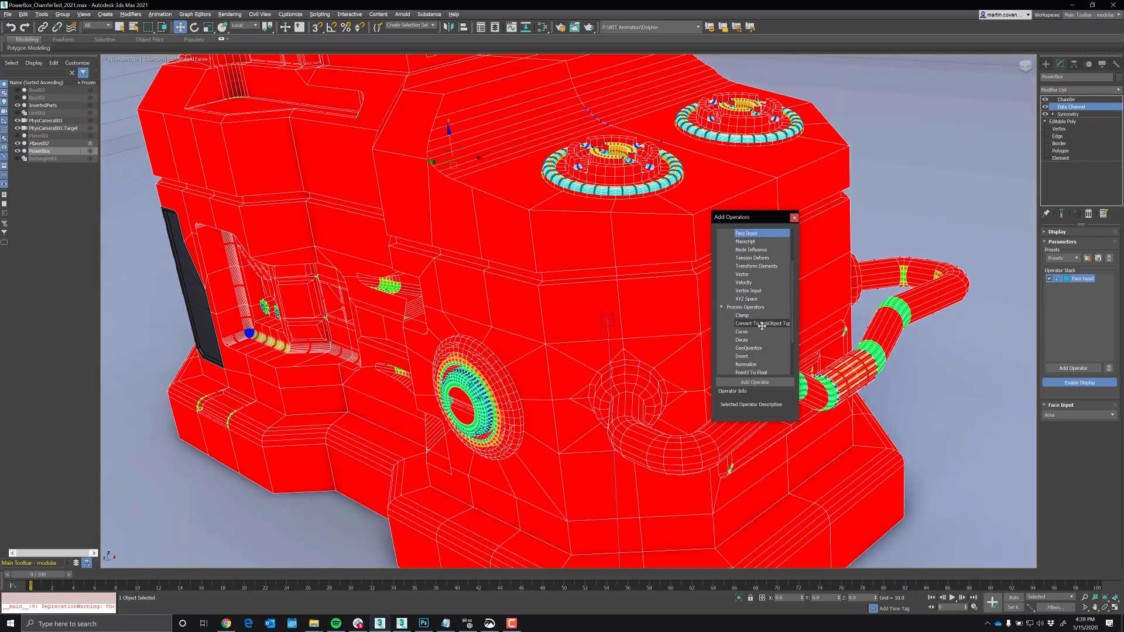
double_click(762, 324)
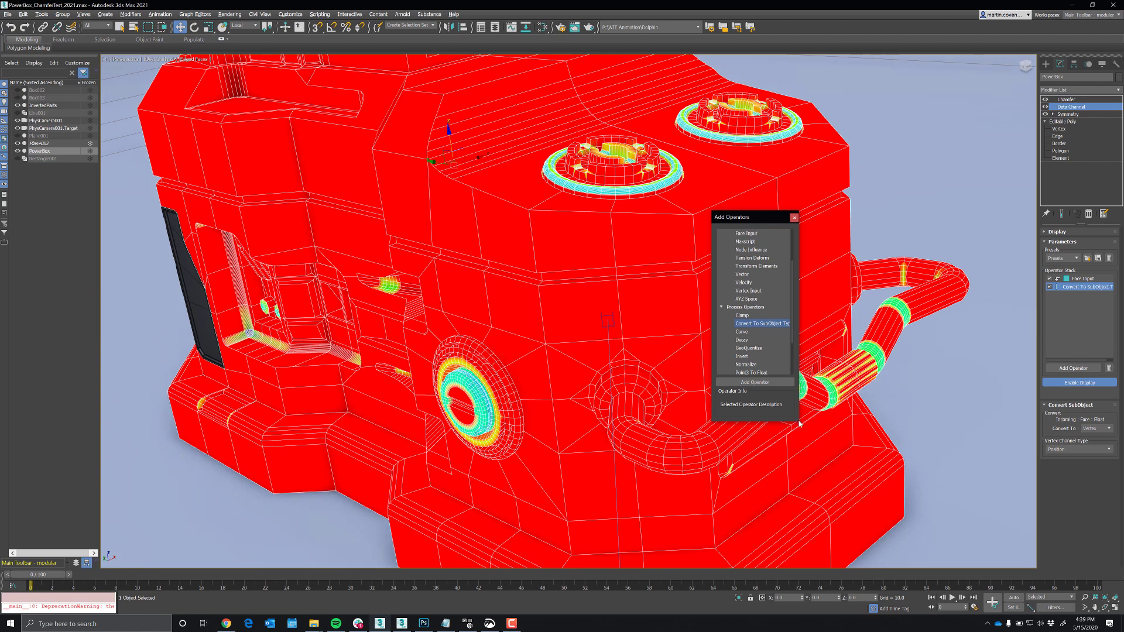
left_click_drag(843, 470, 862, 493)
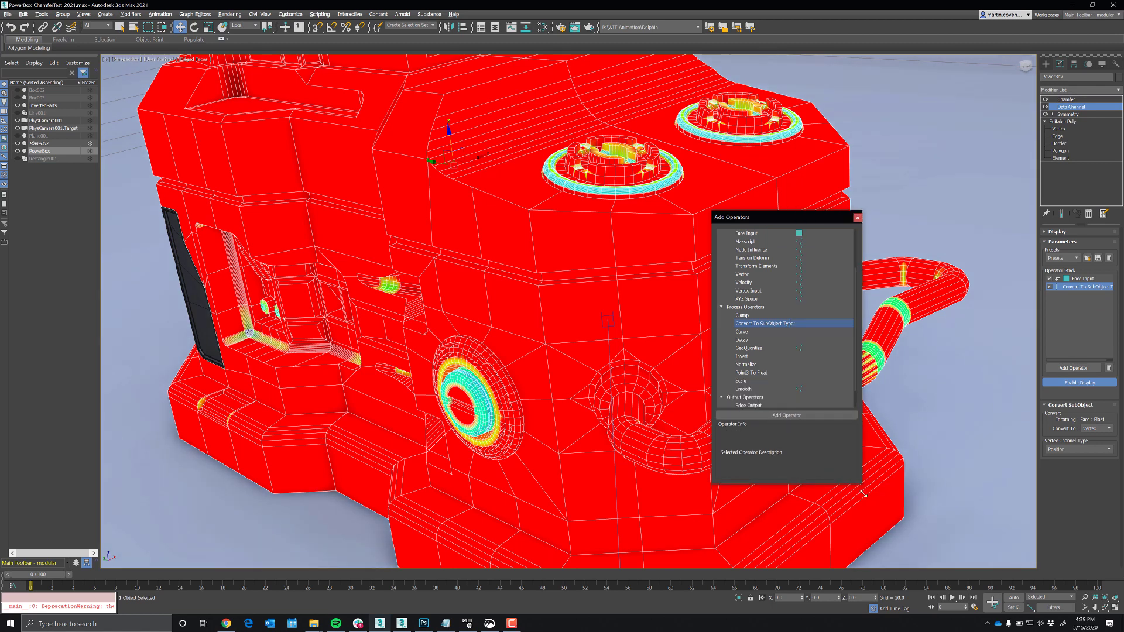
Step: Append a Smooth operator and a Normalize operator to the end of the operator stack
mouse_move(744, 389)
left_mouse_down()
mouse_move(832, 390)
mouse_move(1077, 316)
mouse_move(1073, 305)
left_mouse_up()
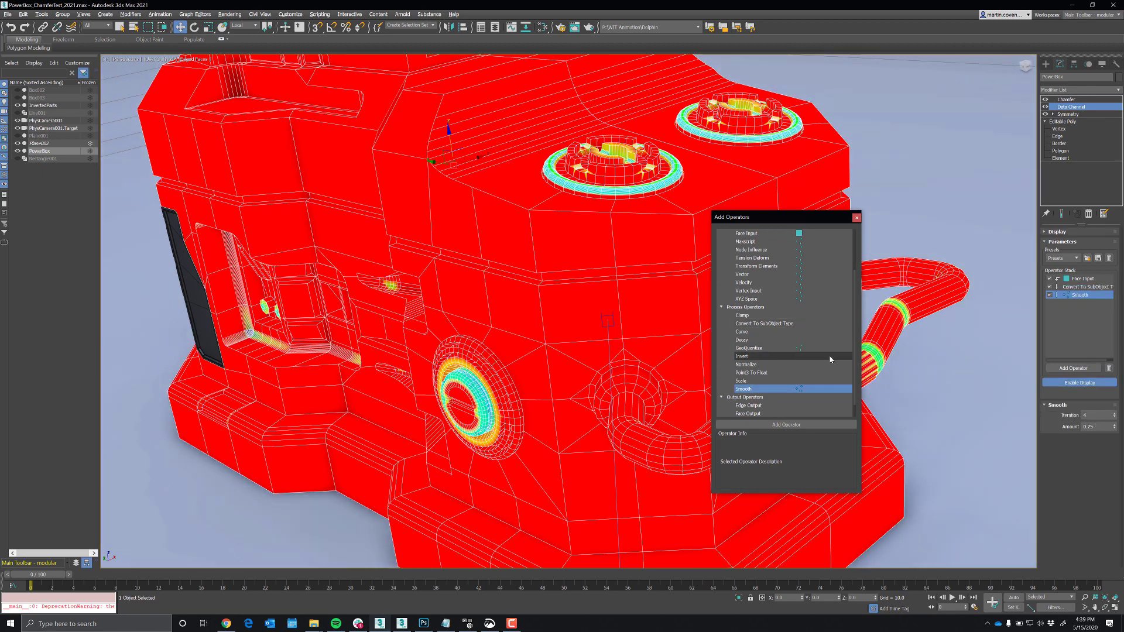
left_click_drag(748, 365, 1067, 316)
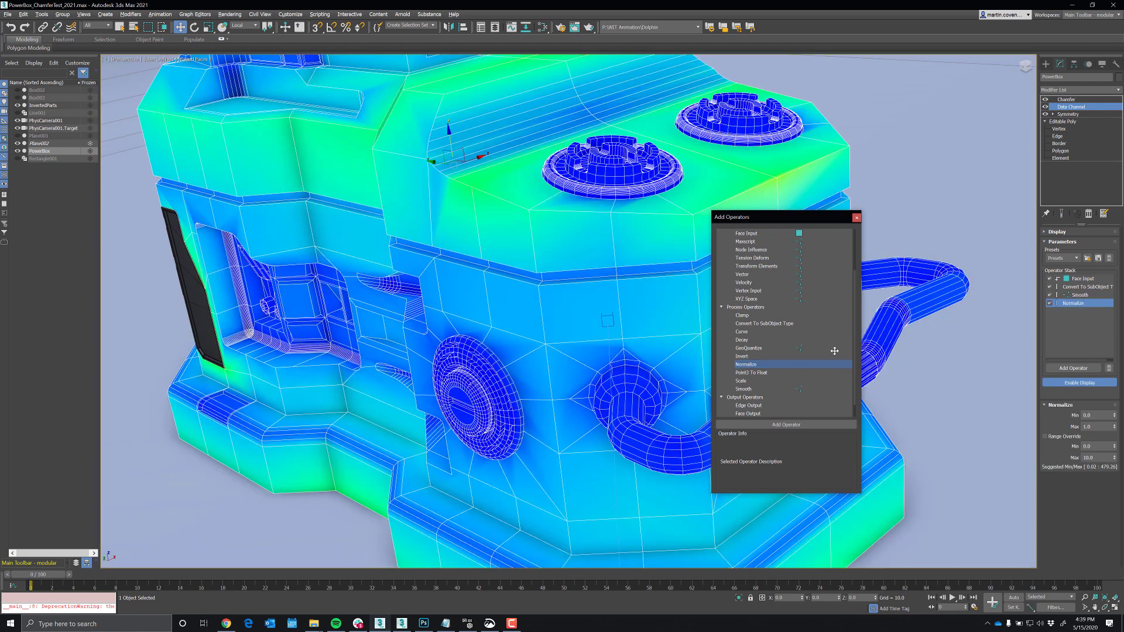
Step: Insert a second Convert To SubObject Type operator between Smooth and Normalize, converting the vertex data to Edge
scroll(852, 352, "down", 1)
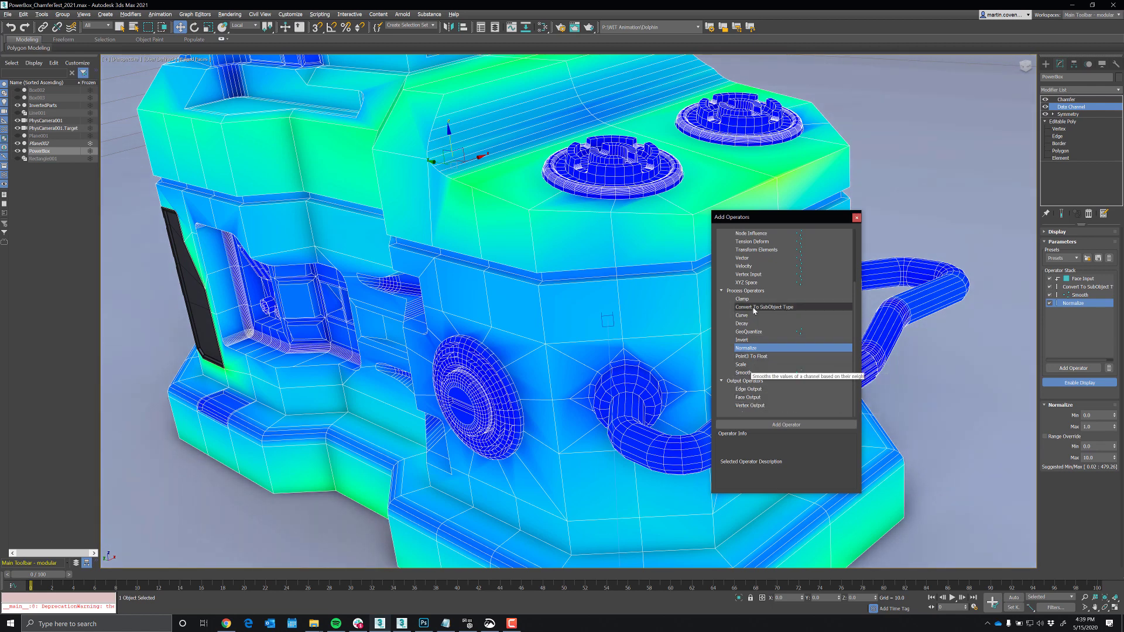
left_click_drag(755, 307, 1084, 301)
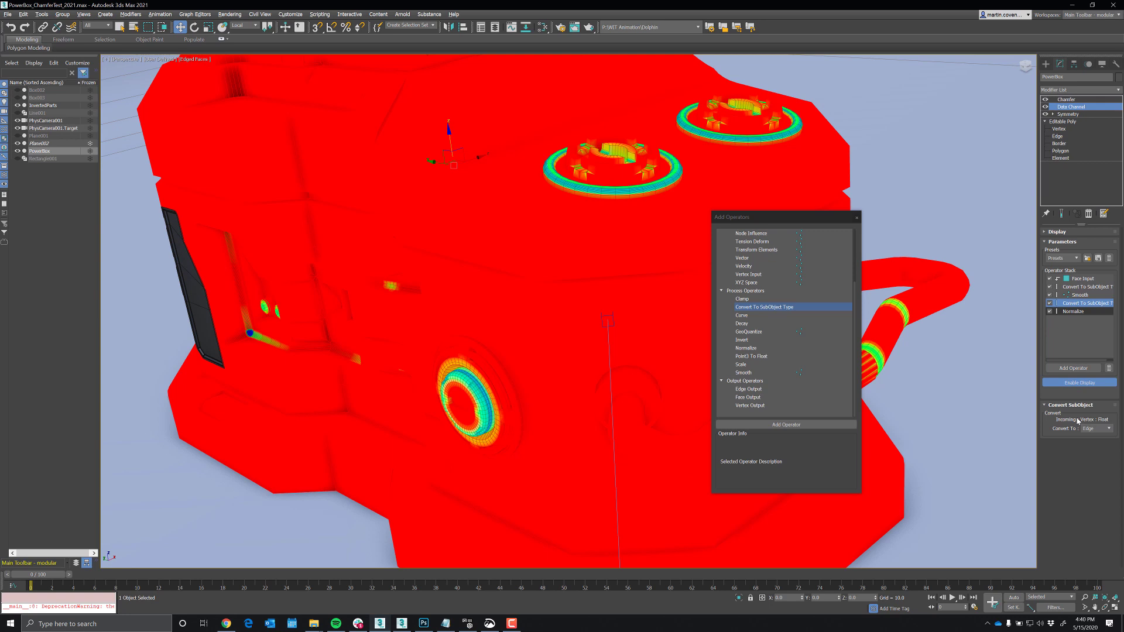
left_click(1066, 312)
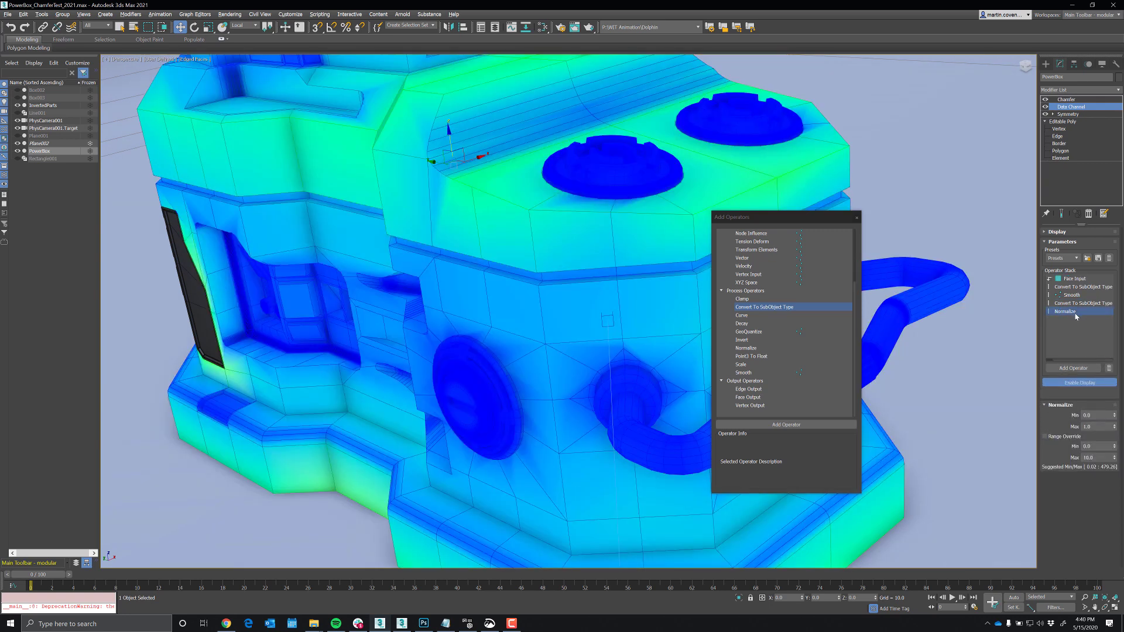
Step: Append an Edge Output operator writing to Edge Weight, then turn off the channel display and close the operator list
left_click_drag(750, 390, 1075, 329)
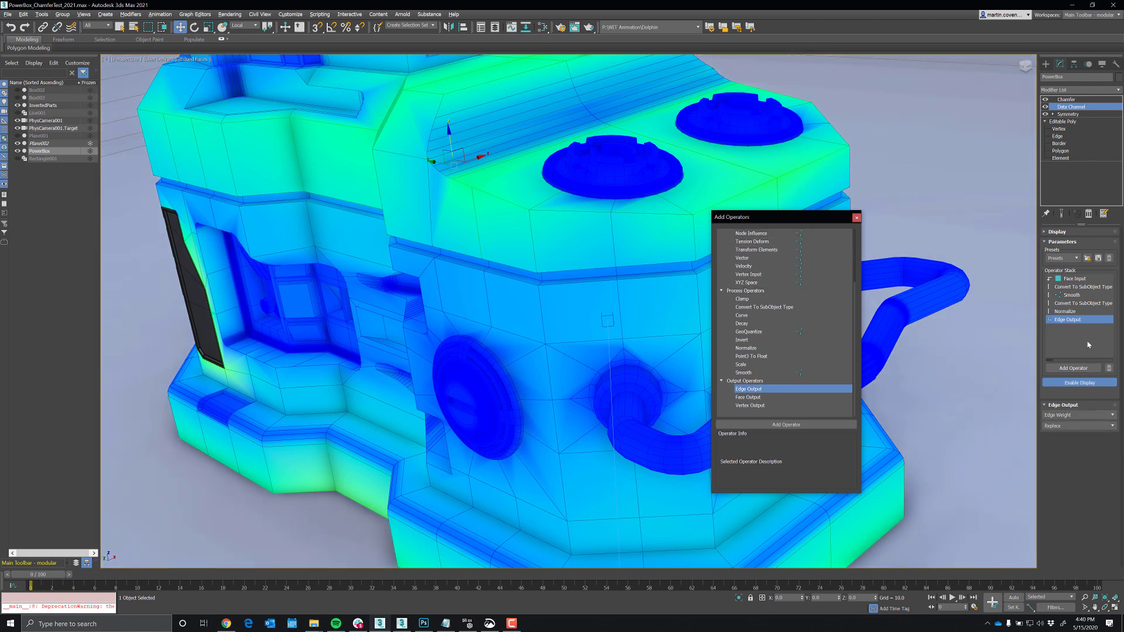
left_click(1080, 384)
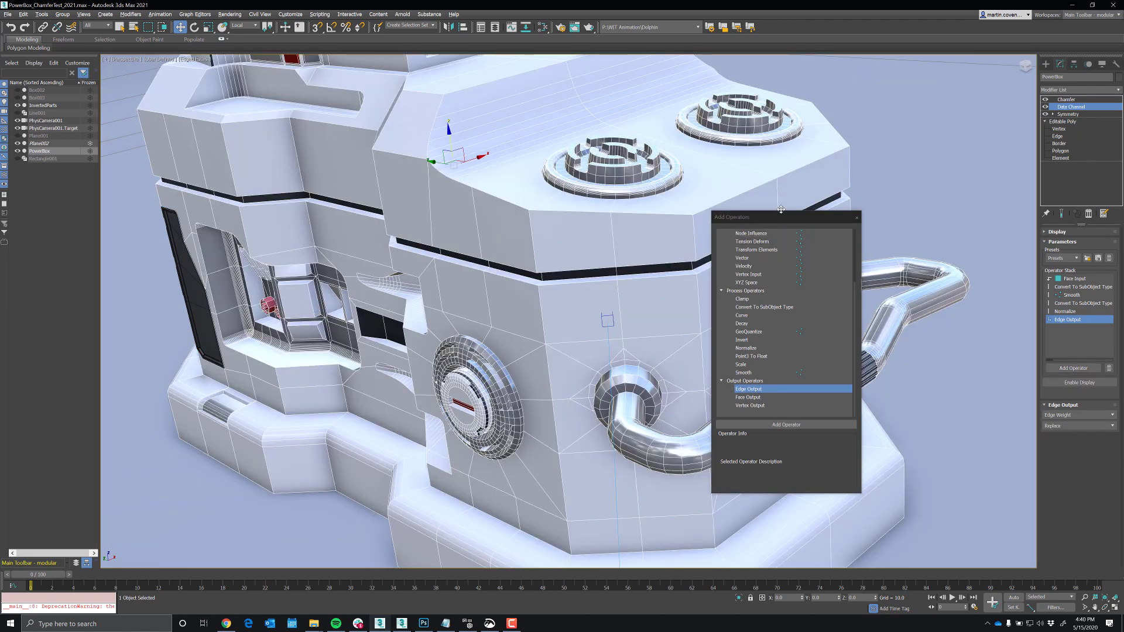
left_click_drag(785, 222, 932, 221)
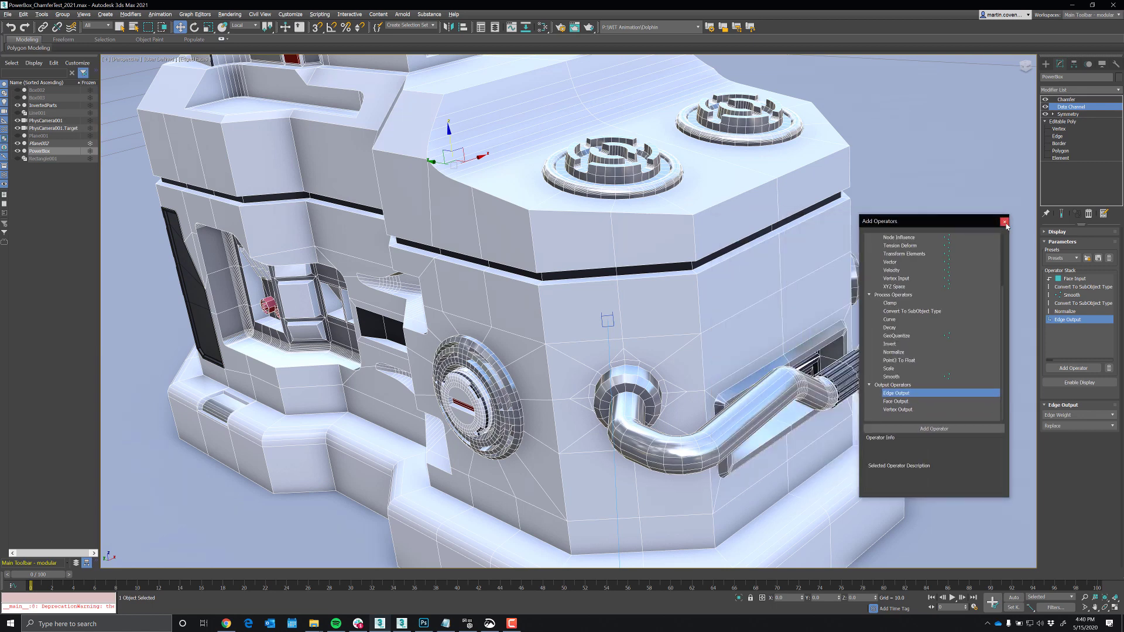
left_click(1004, 218)
Step: Show the end result of the modifier stack and set the Normalize operator's Min to 0.5
left_click(1062, 215)
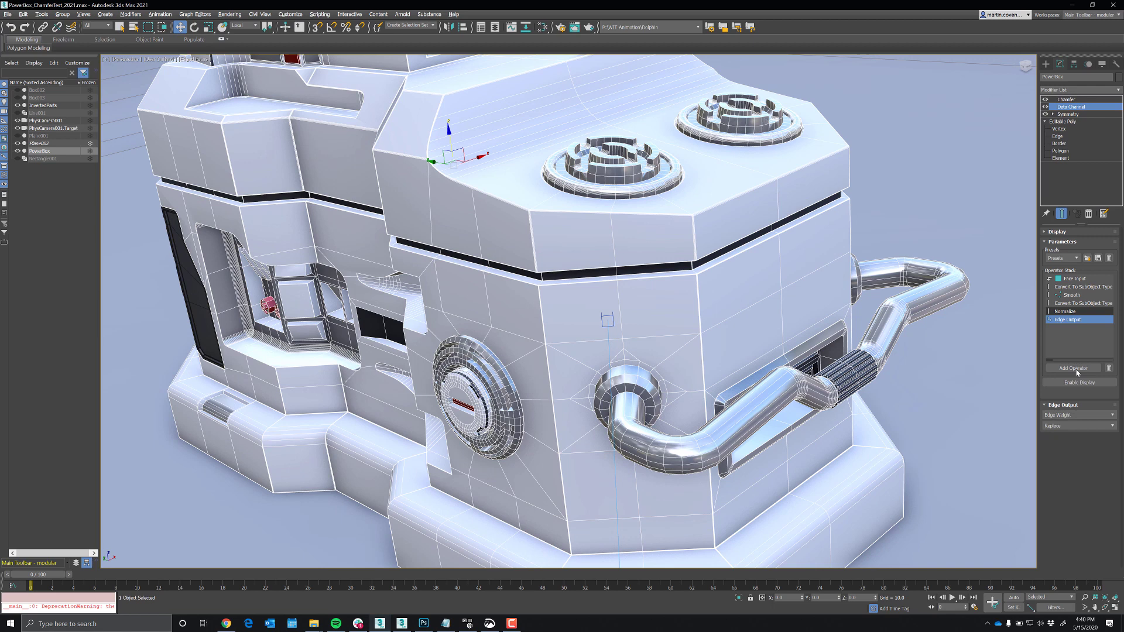
left_click(1068, 313)
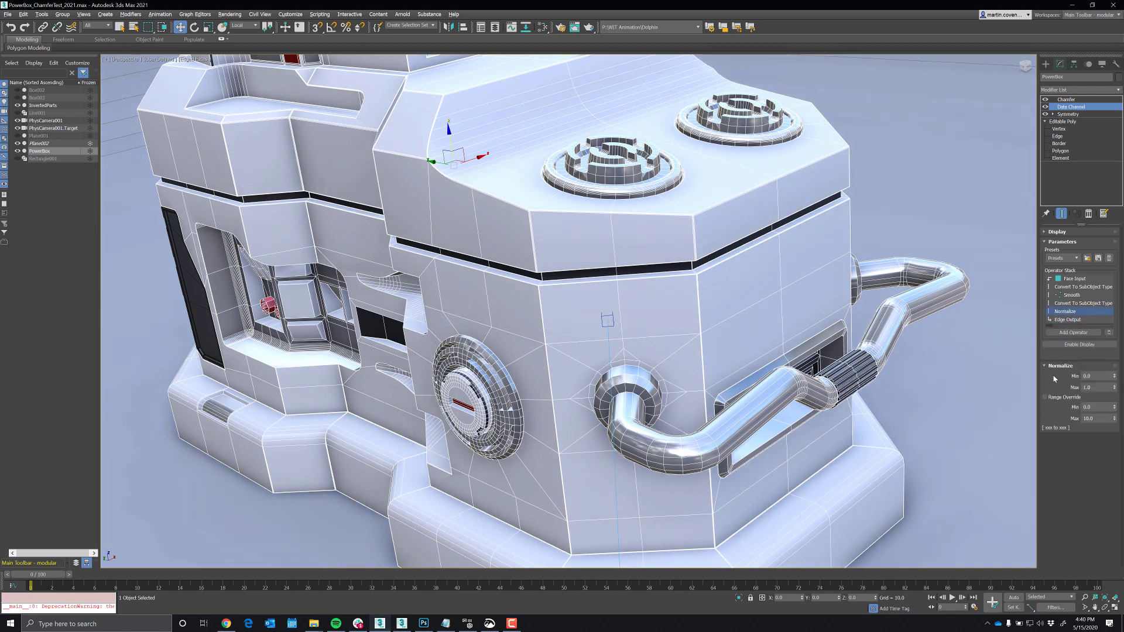
left_click_drag(1093, 415, 1073, 416)
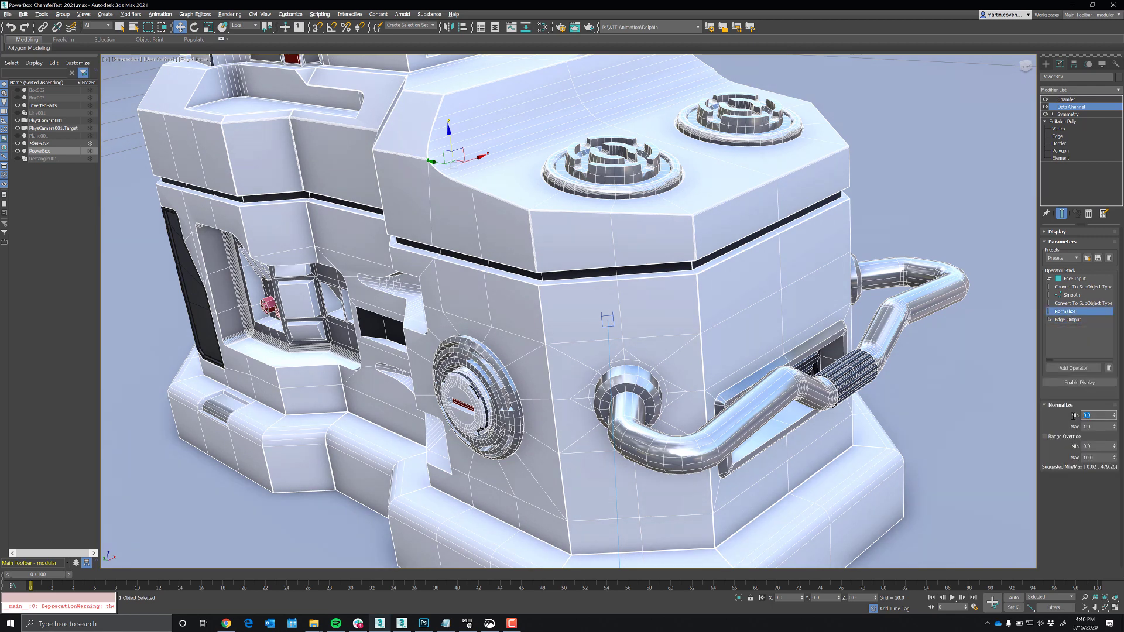
type(".5")
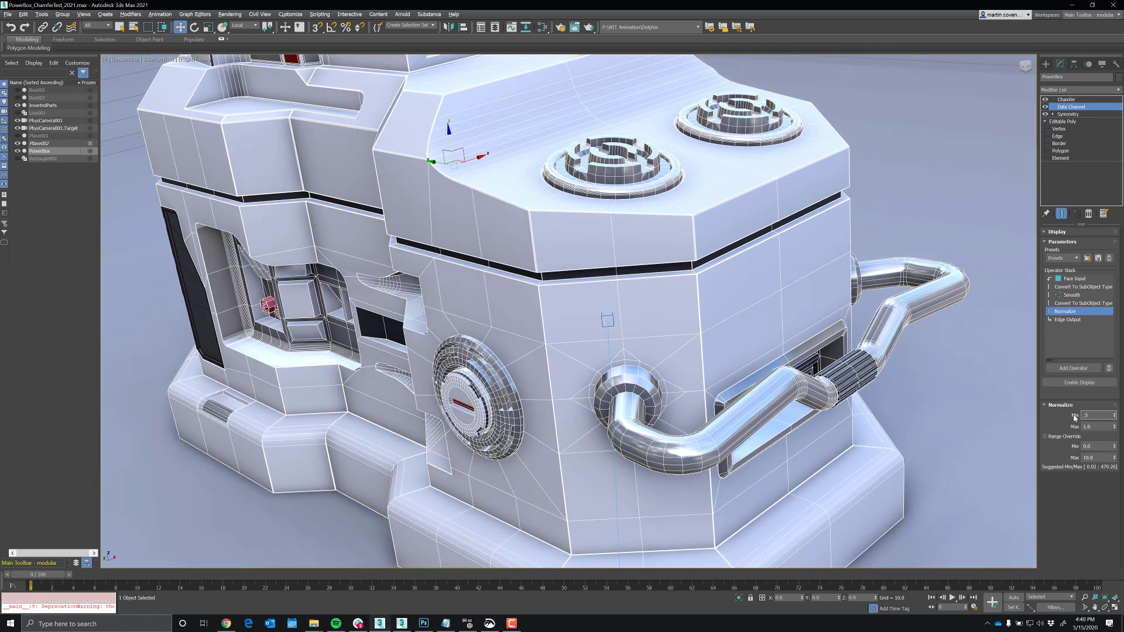
key("Return")
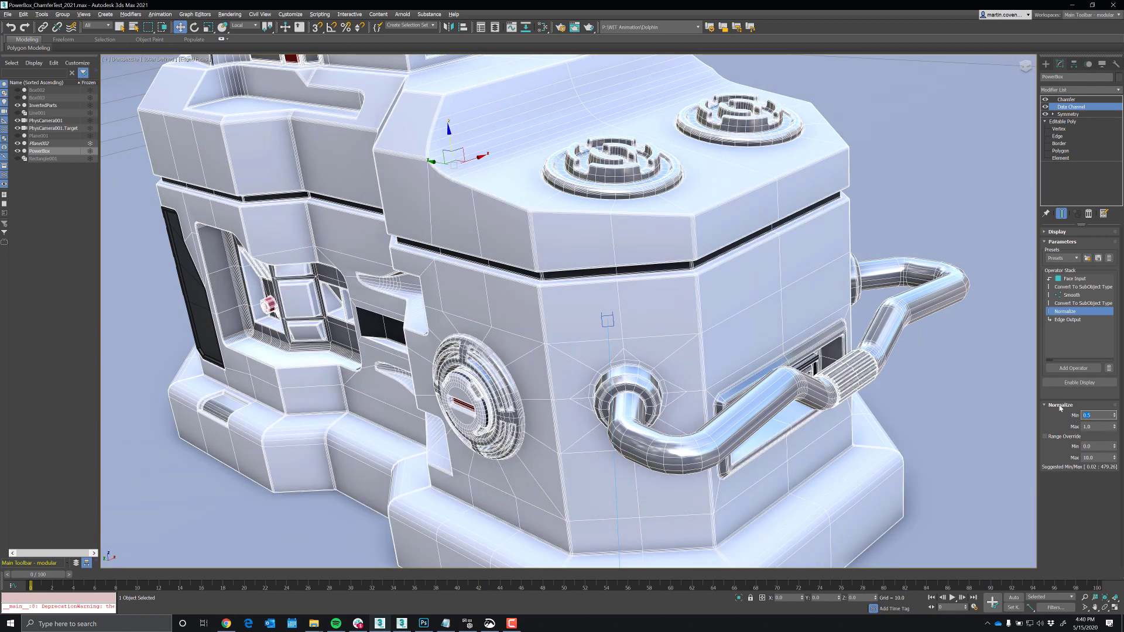
Step: Set the Normalize operator's Min to 0.1 and its Max to 2.0
scroll(843, 371, "up", 6)
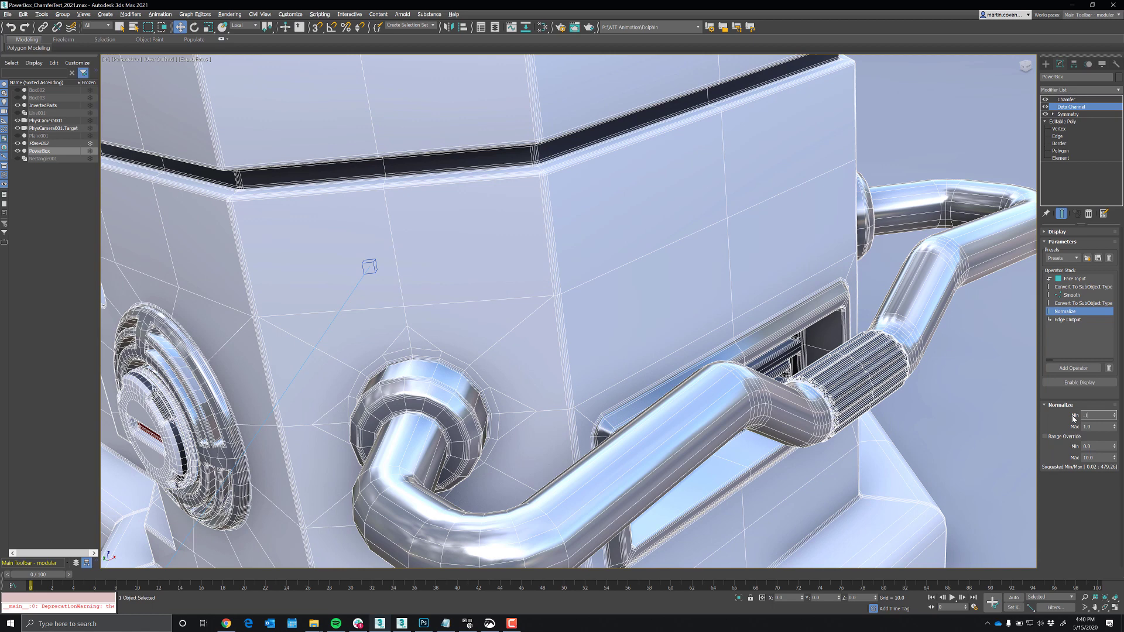
key("Return")
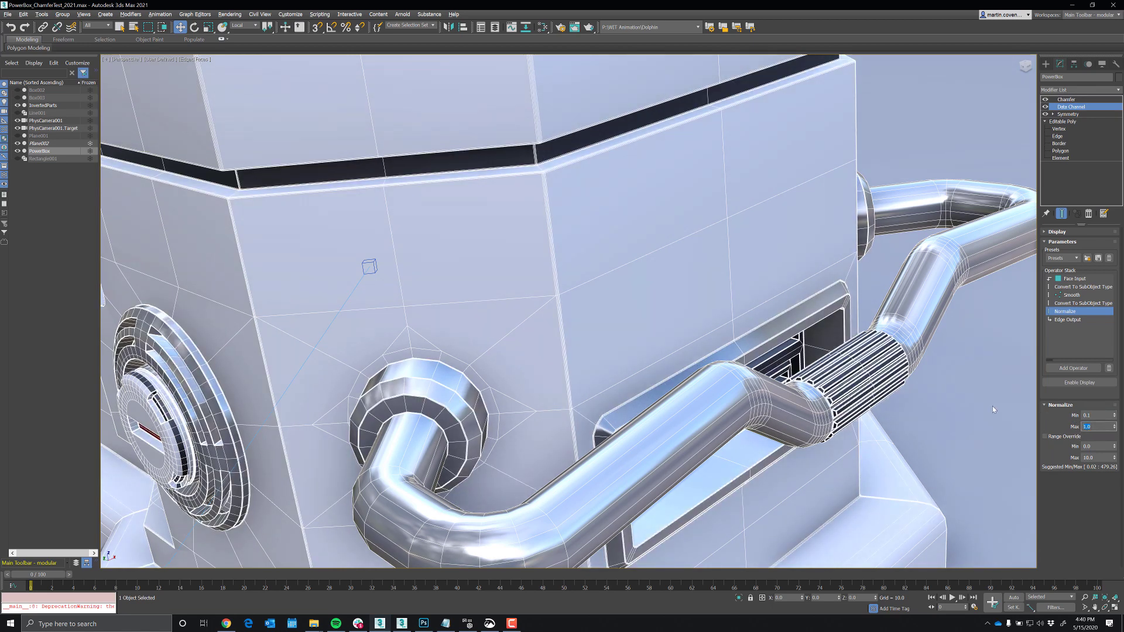
scroll(781, 333, "down", 3)
middle_click_drag(937, 390, 1054, 458)
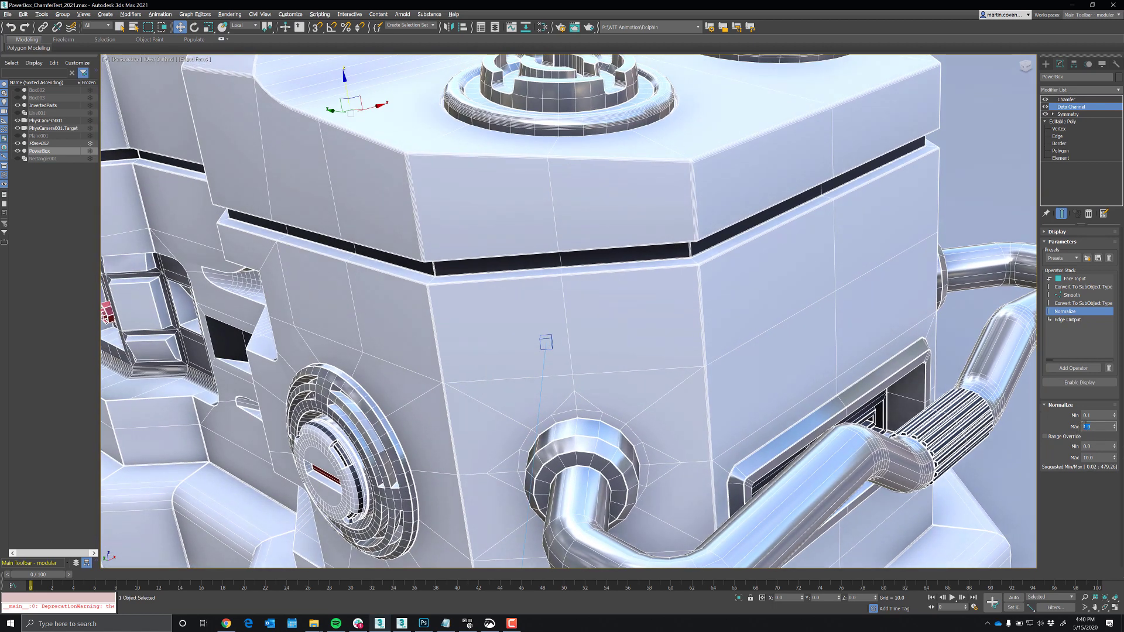
type("3")
type("2")
key("Return")
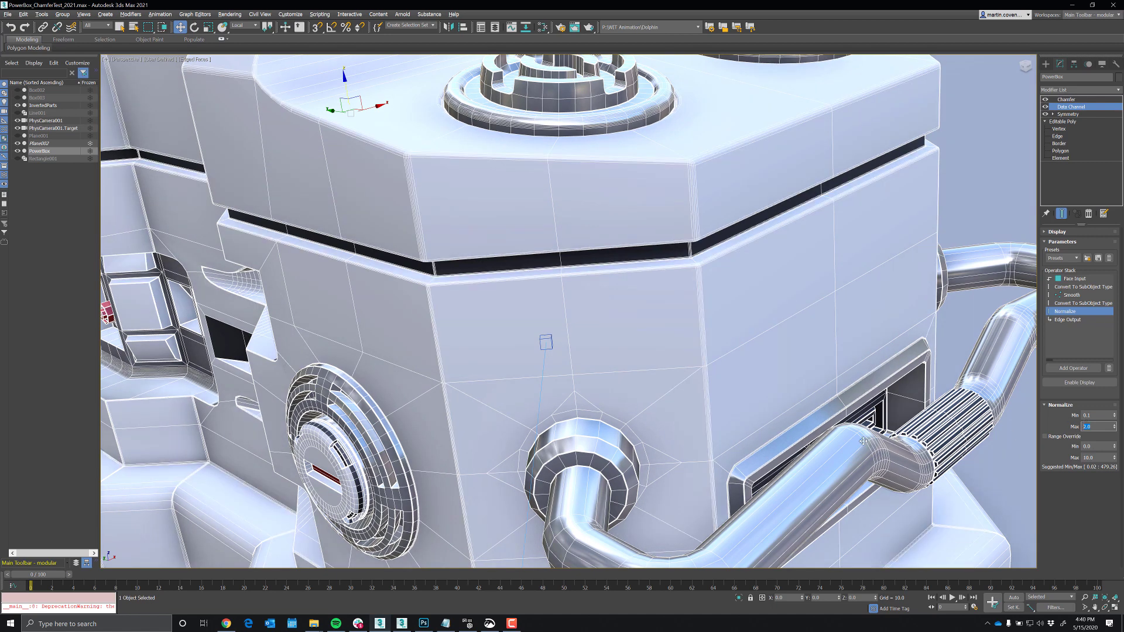
Step: Examine the area-weighted chamfers around the PowerBox, from the pipe handle and front corner edges to the dark side panels
middle_click_drag(874, 401, 804, 333, "alt")
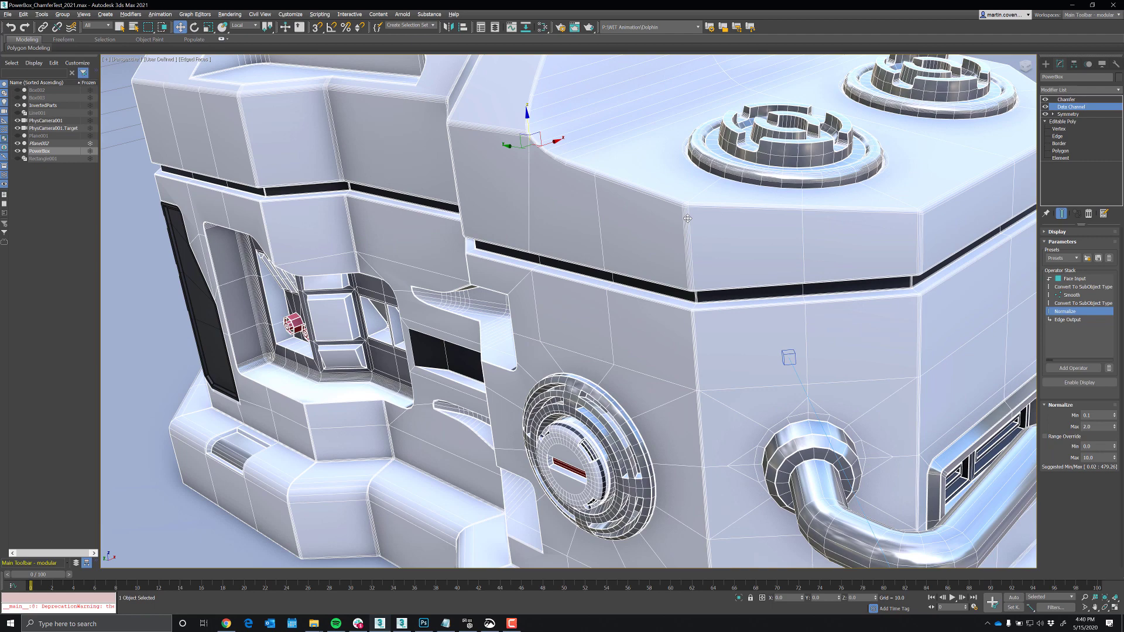
middle_click_drag(763, 356, 887, 437, "alt")
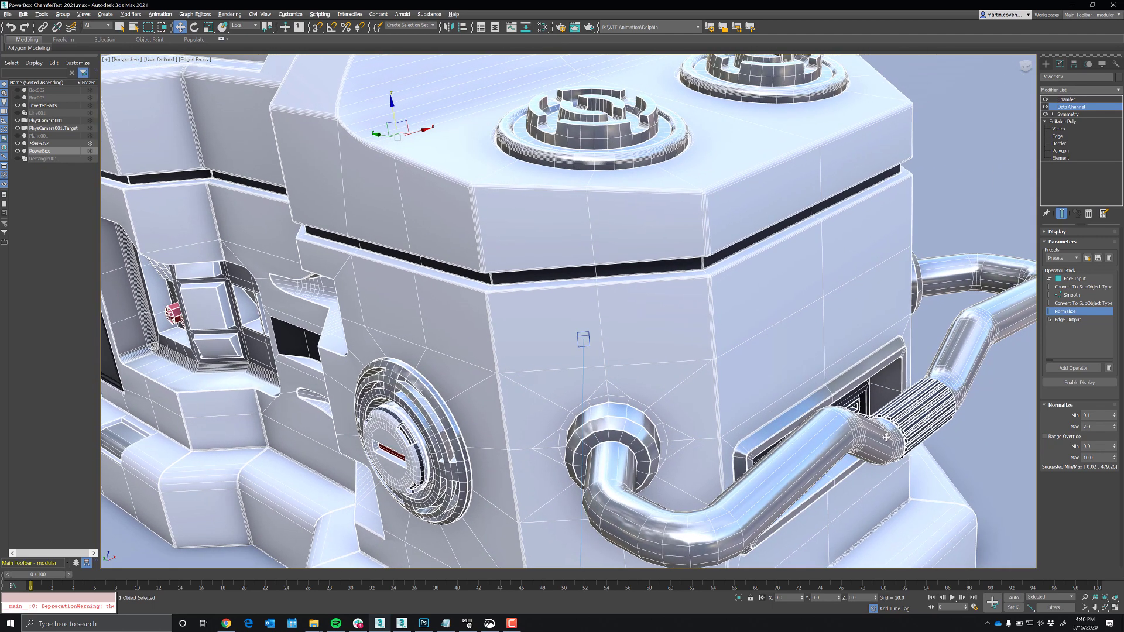
scroll(896, 427, "up", 5)
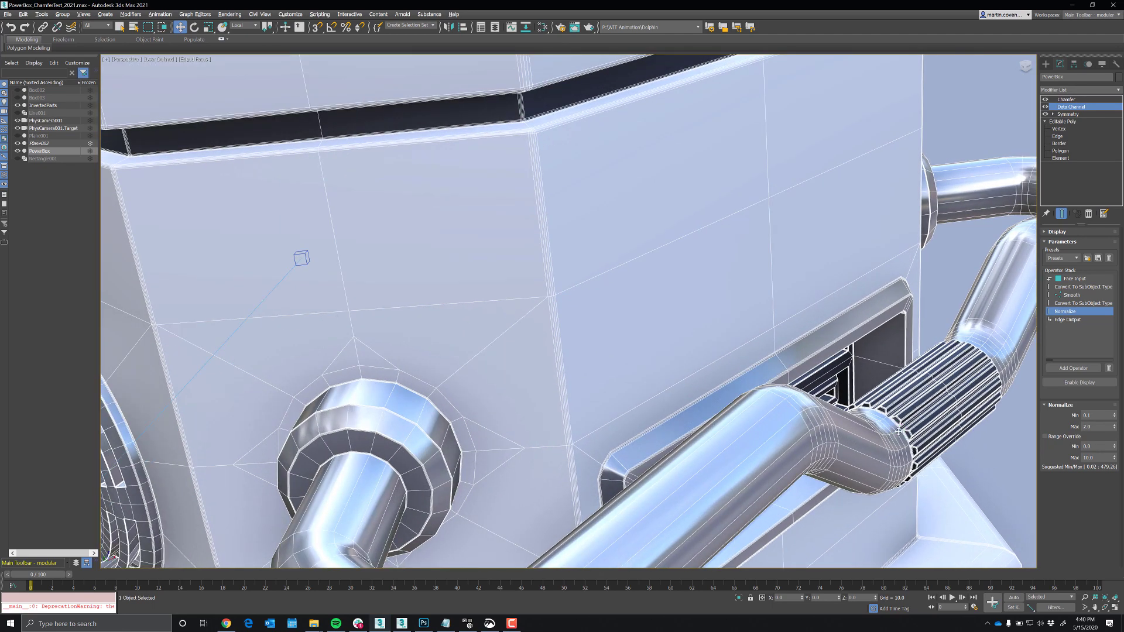
scroll(900, 438, "down", 8)
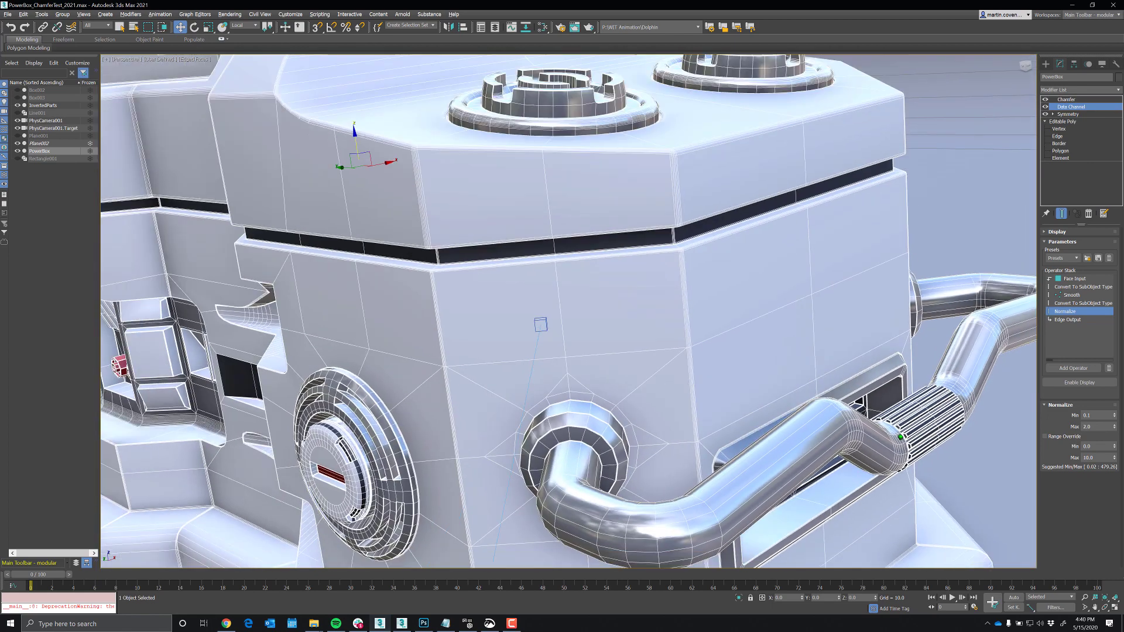
scroll(901, 437, "down", 5)
middle_click_drag(901, 436, 941, 376)
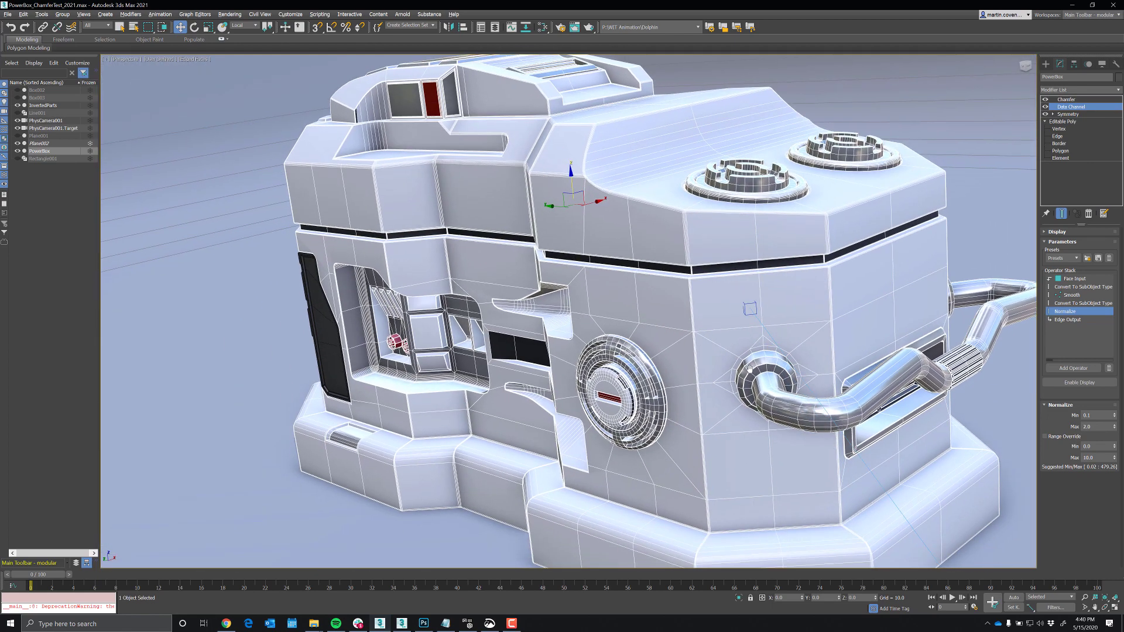
scroll(750, 370, "down", 3)
middle_click_drag(750, 369, 780, 382, "alt")
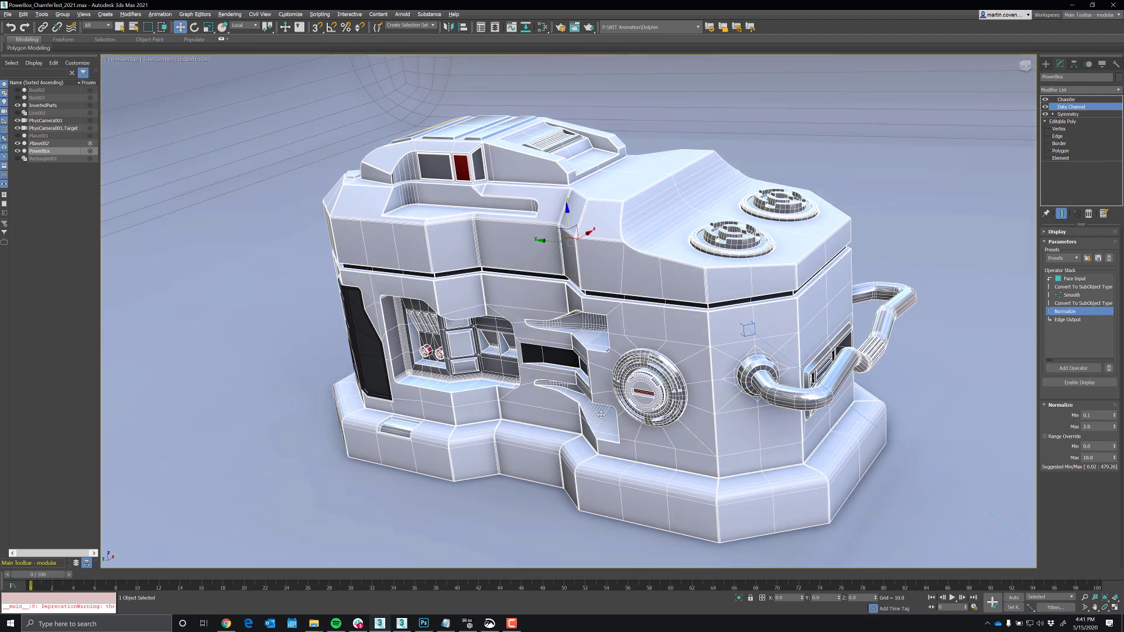
middle_click_drag(434, 408, 620, 375)
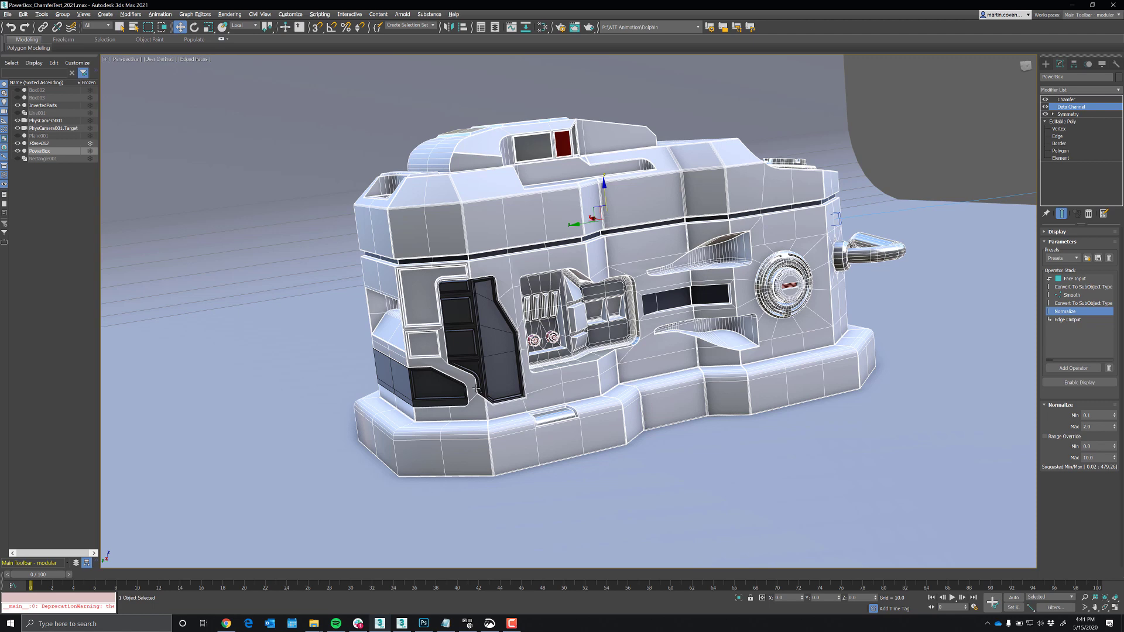
scroll(451, 368, "up", 5)
scroll(449, 368, "up", 5)
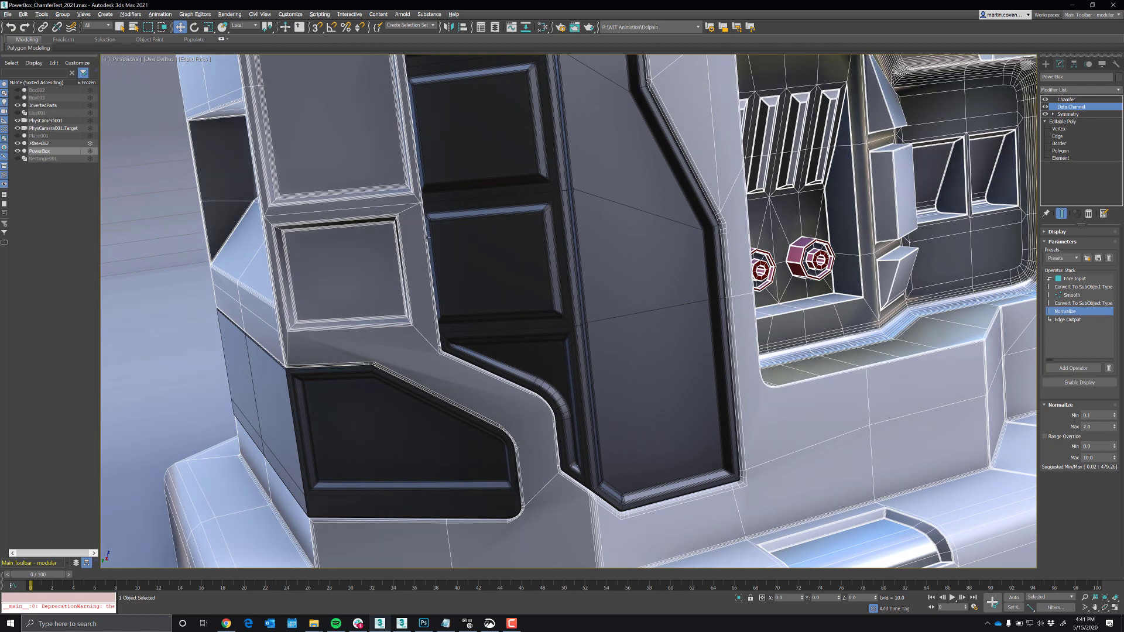
middle_click_drag(485, 390, 482, 391, "alt")
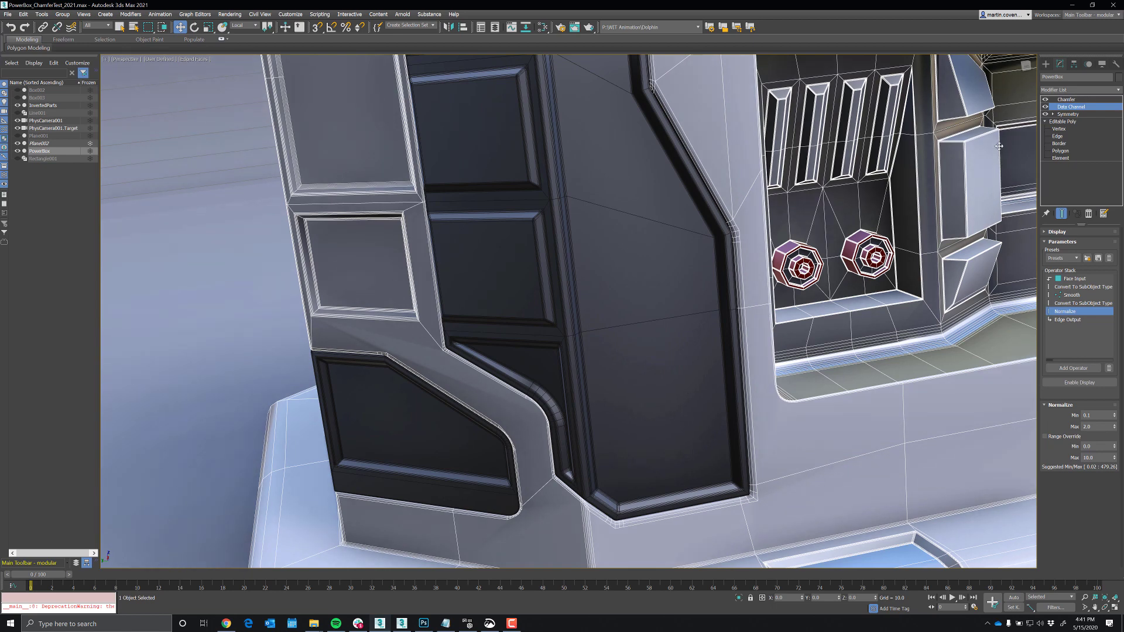
Step: Add an Edit Poly modifier between Data Channel and Chamfer, and enter its Edge level with the end result hidden
left_click(1119, 90)
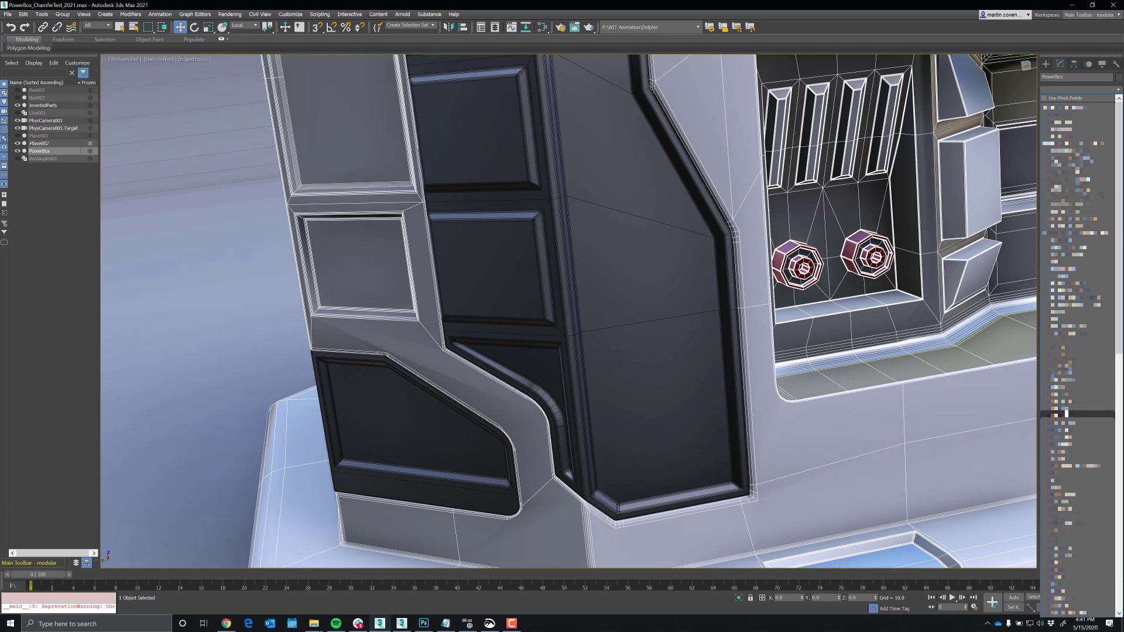
left_click(1067, 417)
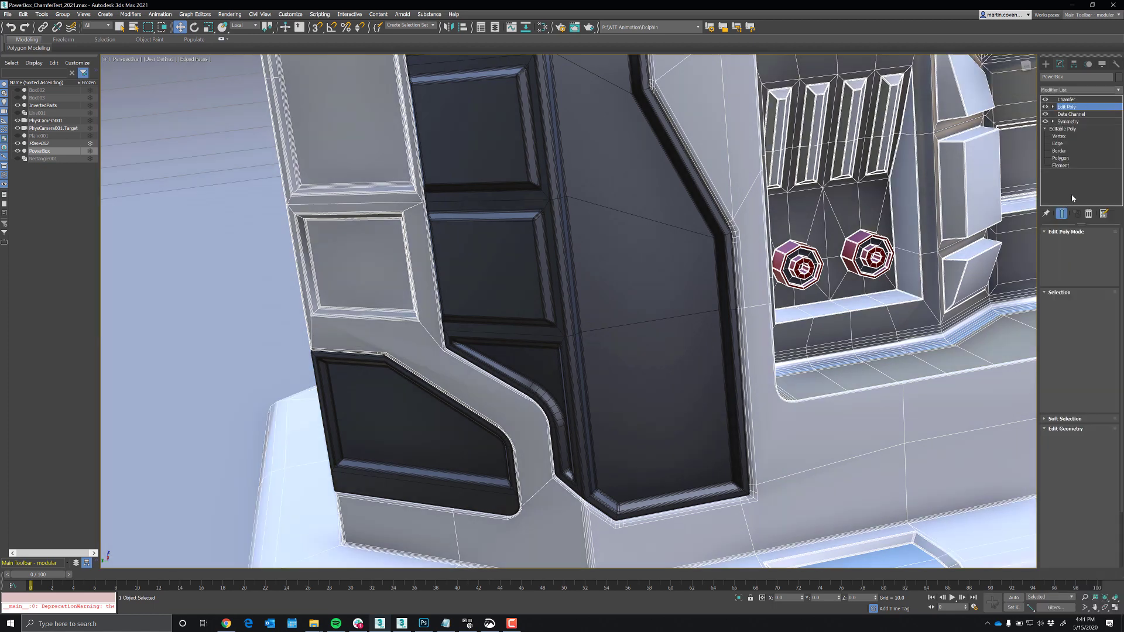
key("2")
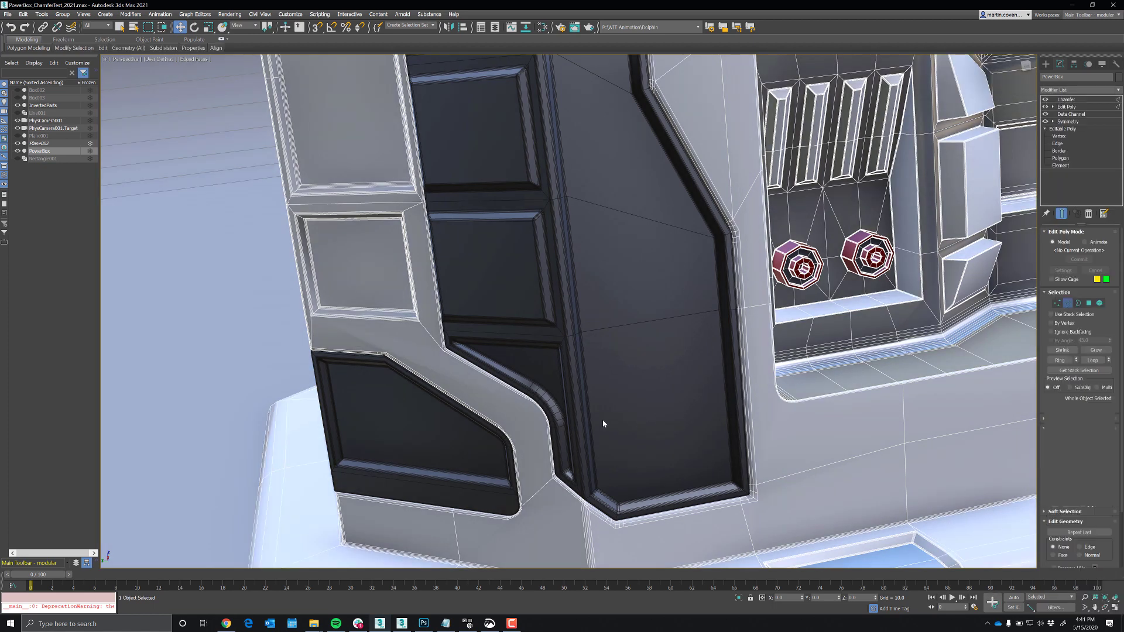
left_click(1061, 215)
Step: Add the edges along the light trim's curved border beside the dark panel to the existing edge selection
middle_click_drag(530, 399, 560, 393)
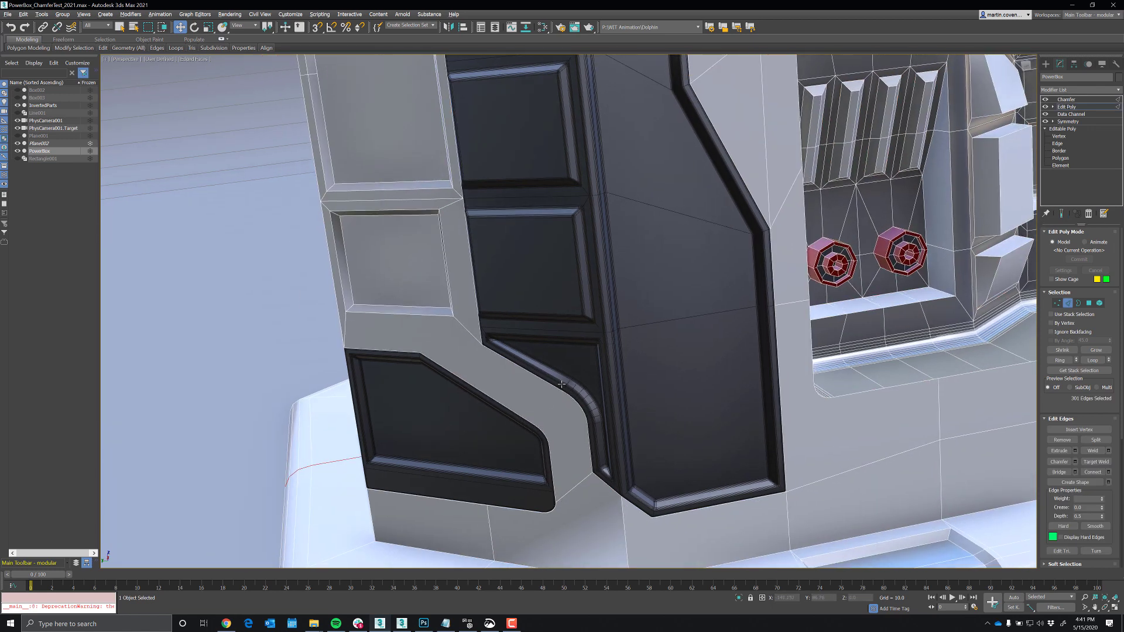
scroll(556, 377, "up", 5)
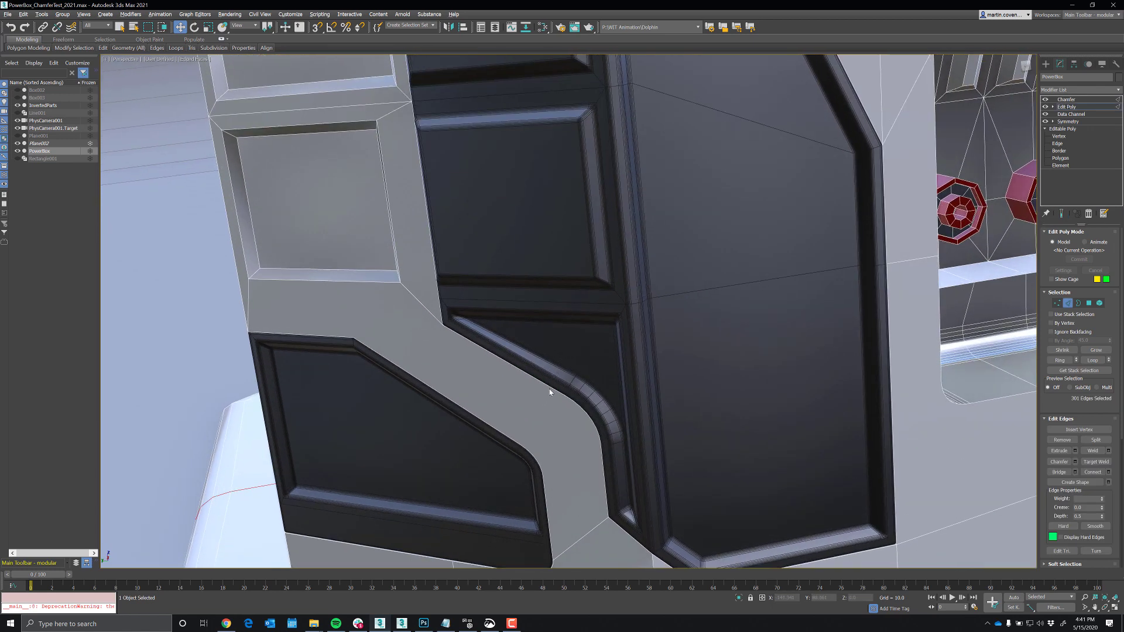
left_click(551, 387, "ctrl")
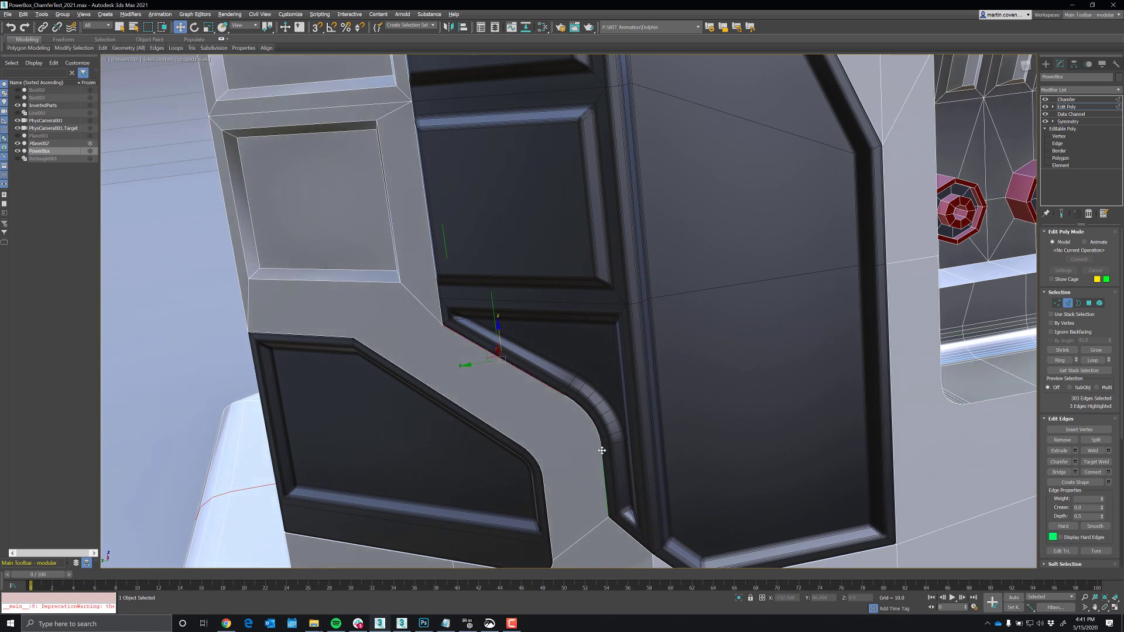
left_click(568, 399, "ctrl")
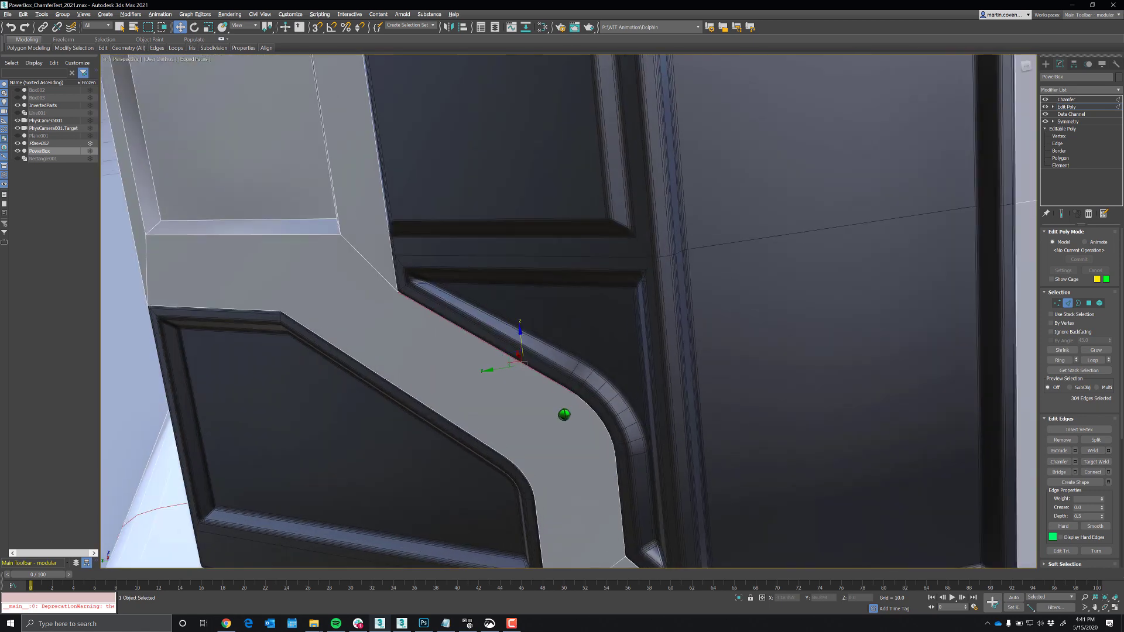
scroll(550, 422, "up", 3)
middle_click_drag(556, 417, 583, 404, "alt")
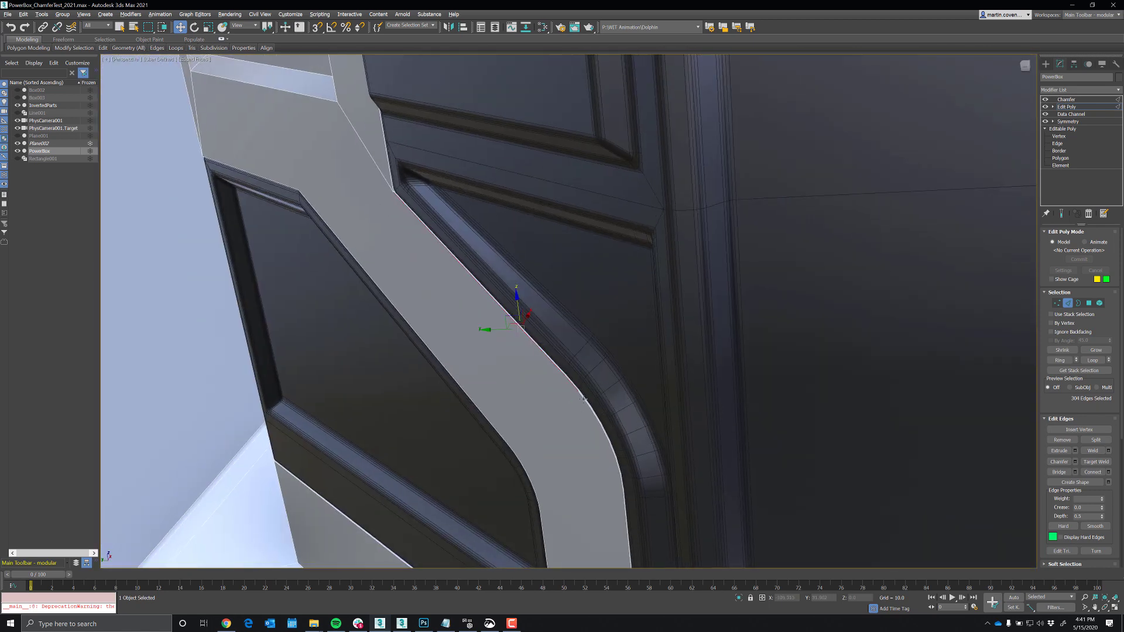
left_click(584, 400, "ctrl")
left_click(600, 433, "ctrl")
left_click(610, 450, "ctrl")
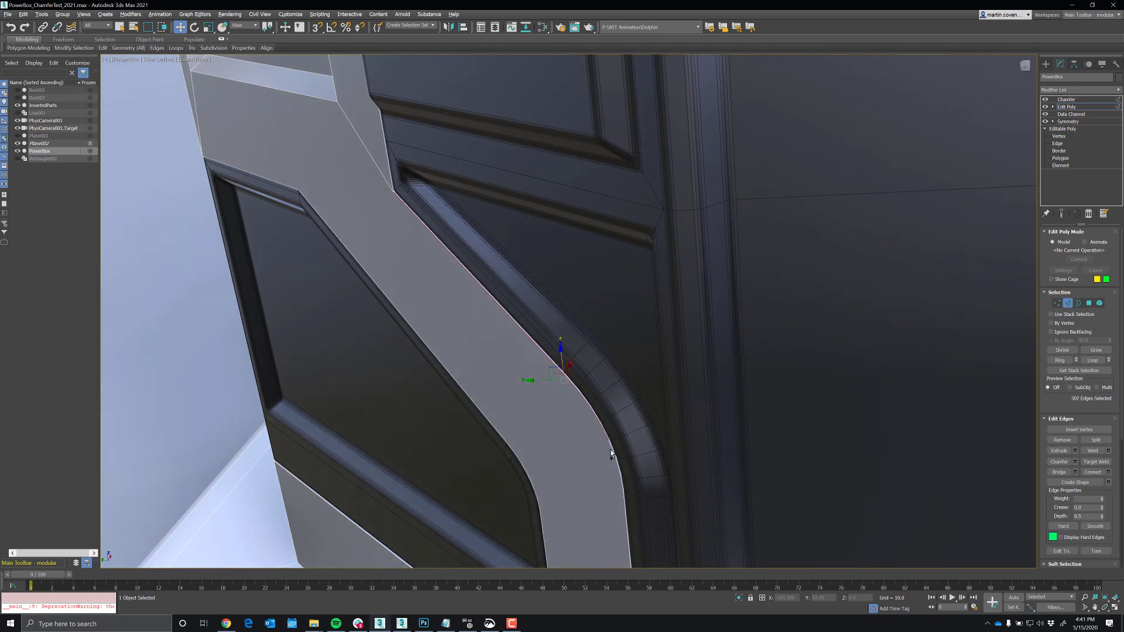
left_click(613, 466, "ctrl")
left_click(622, 487, "ctrl")
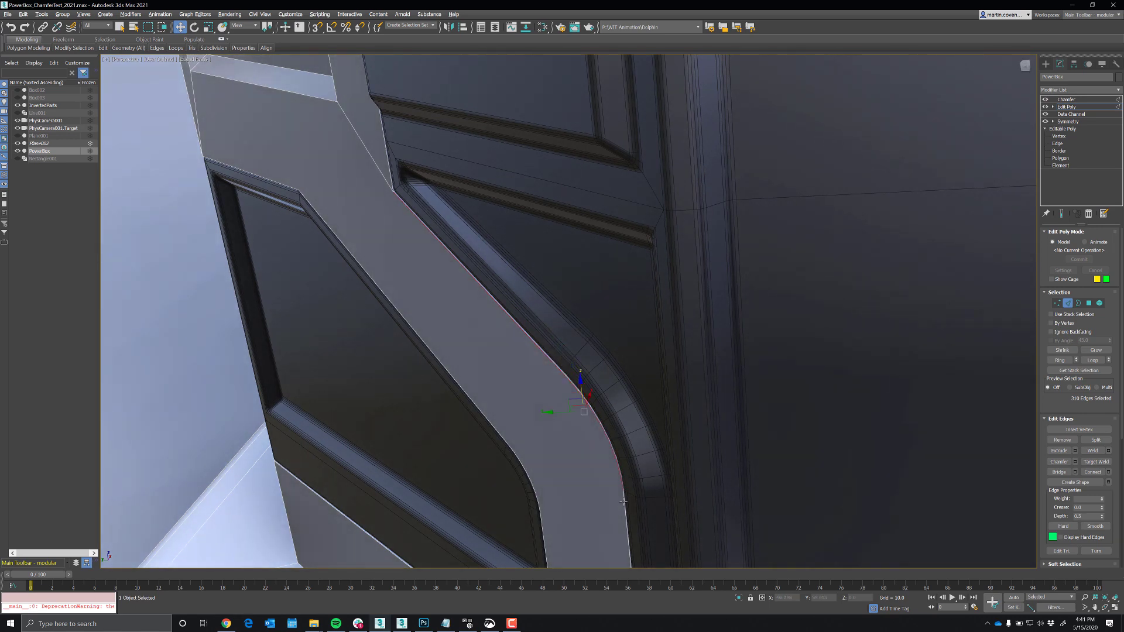
left_click(624, 502, "ctrl")
Step: Show the end result of the stack again and lower the selected edges' Weight to 0.67
scroll(643, 500, "down", 5)
scroll(642, 500, "down", 3)
mouse_move(642, 500)
middle_mouse_down("alt")
mouse_move(663, 497)
mouse_move(630, 489)
middle_mouse_up("alt")
scroll(633, 502, "up", 4)
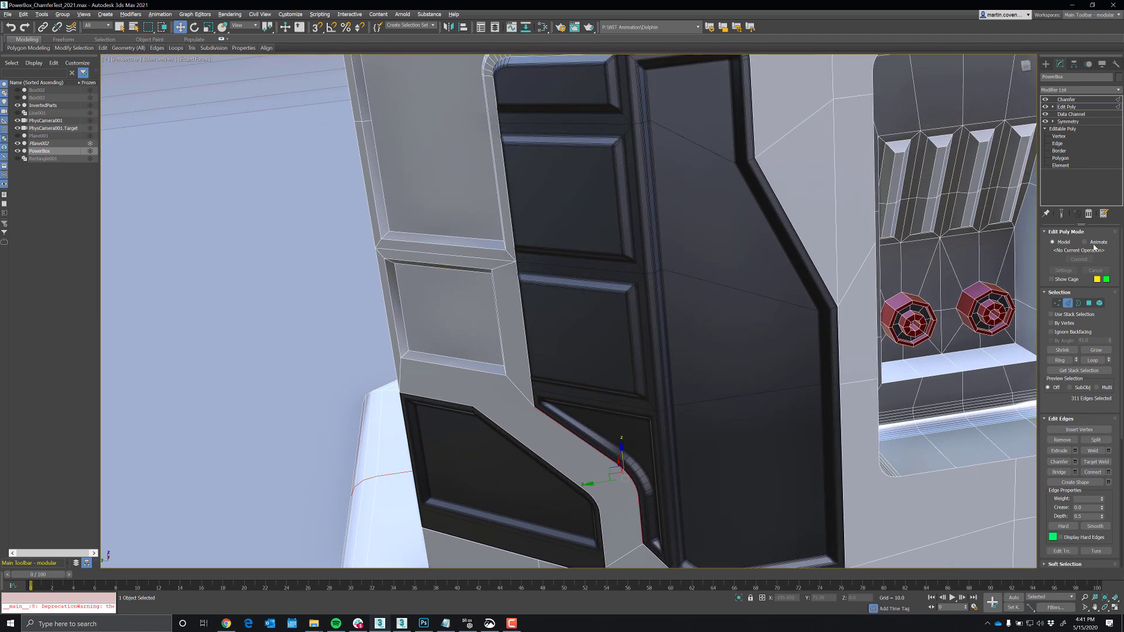
left_click(1062, 214)
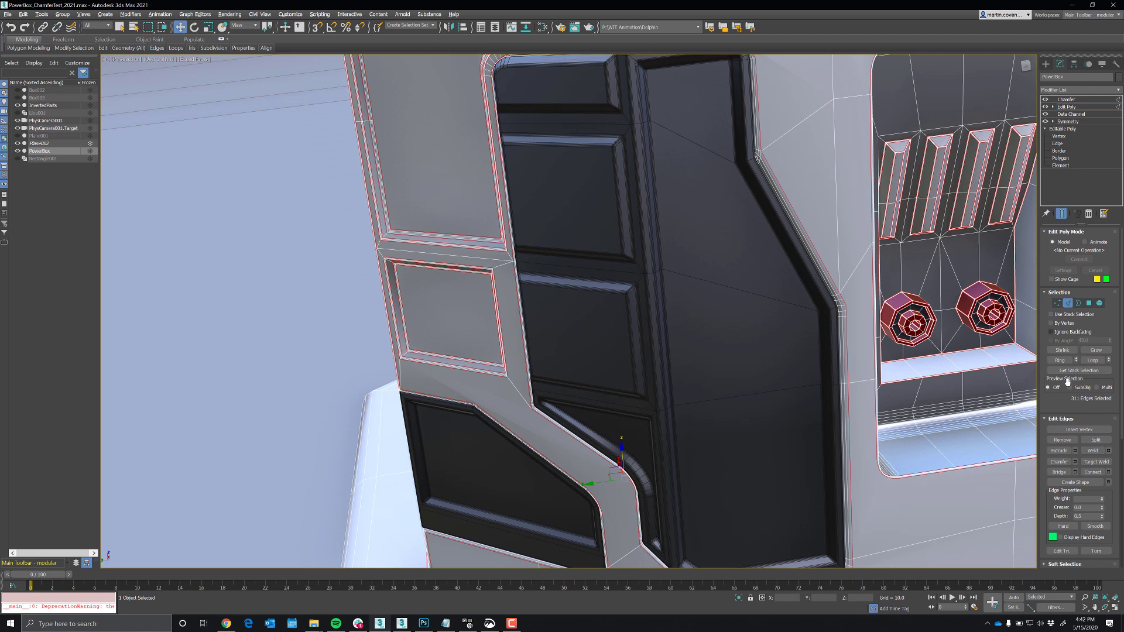
left_click(1103, 498)
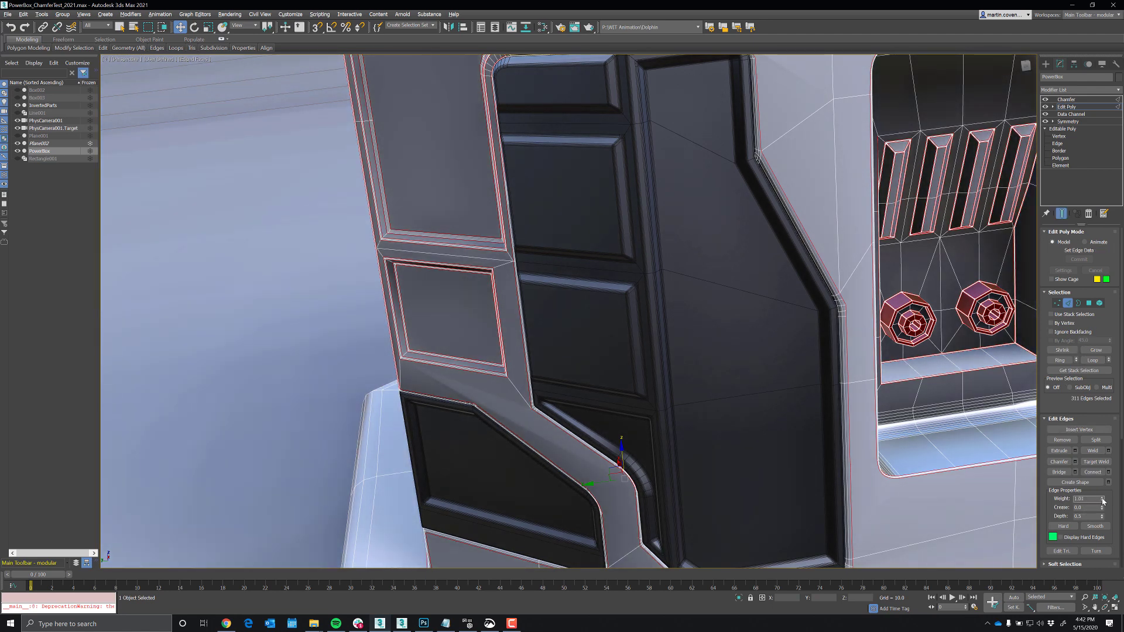
left_click_drag(1103, 499, 1103, 499)
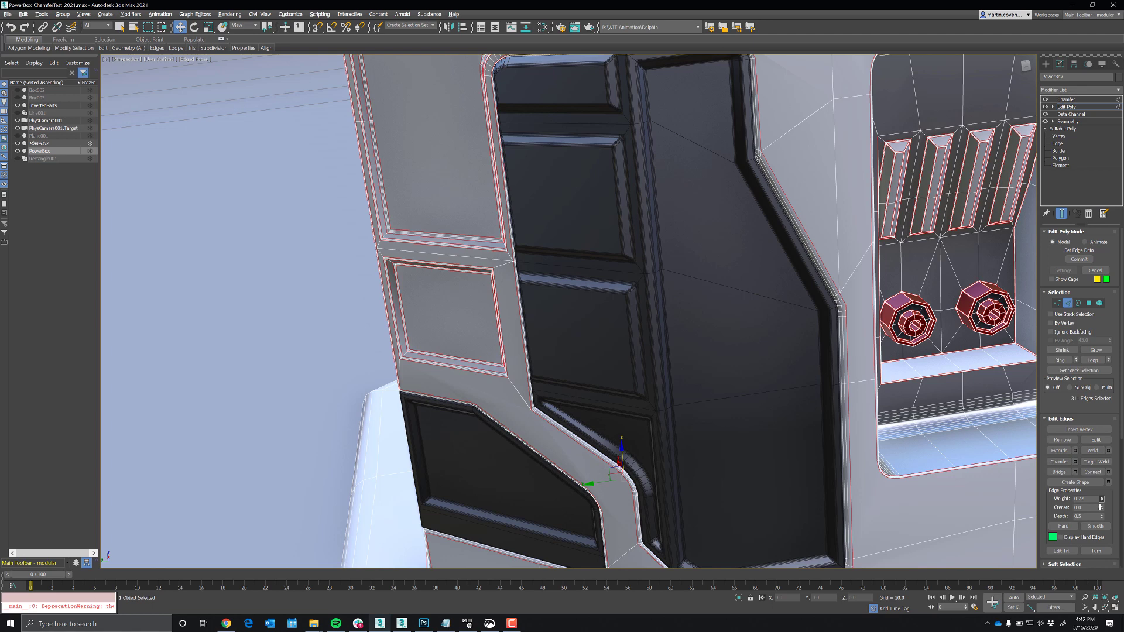
left_click_drag(1101, 508, 1100, 508)
Step: Inspect the adjusted chamfers on the side panels, recessed bay, front corner and whole PowerBox
middle_click_drag(786, 335, 789, 312)
scroll(776, 331, "down", 5)
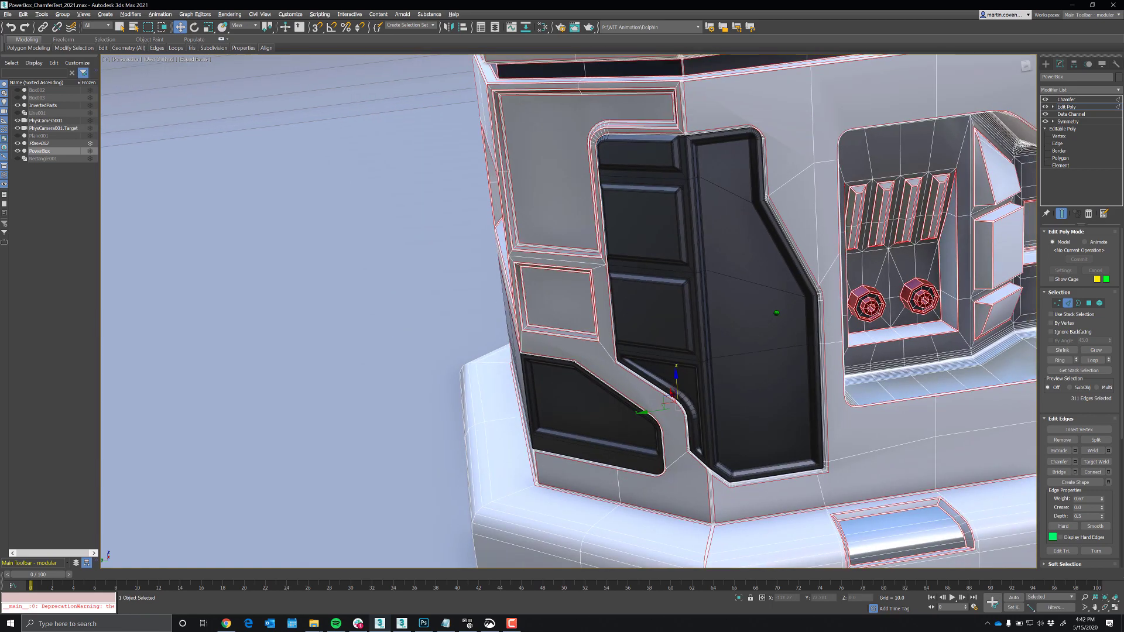
middle_click_drag(702, 356, 457, 340)
middle_click_drag(765, 343, 735, 344, "alt")
scroll(761, 346, "down", 3)
middle_click_drag(644, 406, 508, 444)
middle_click_drag(835, 356, 817, 370, "alt")
middle_click_drag(817, 370, 559, 399)
middle_click_drag(734, 345, 717, 348, "alt")
scroll(716, 346, "down", 6)
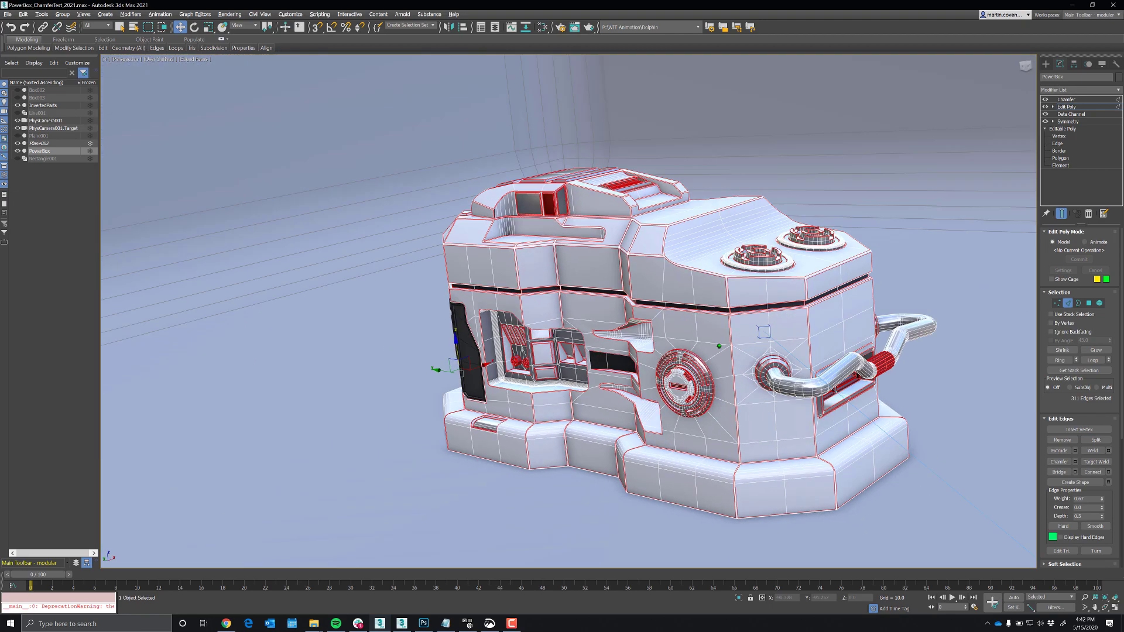